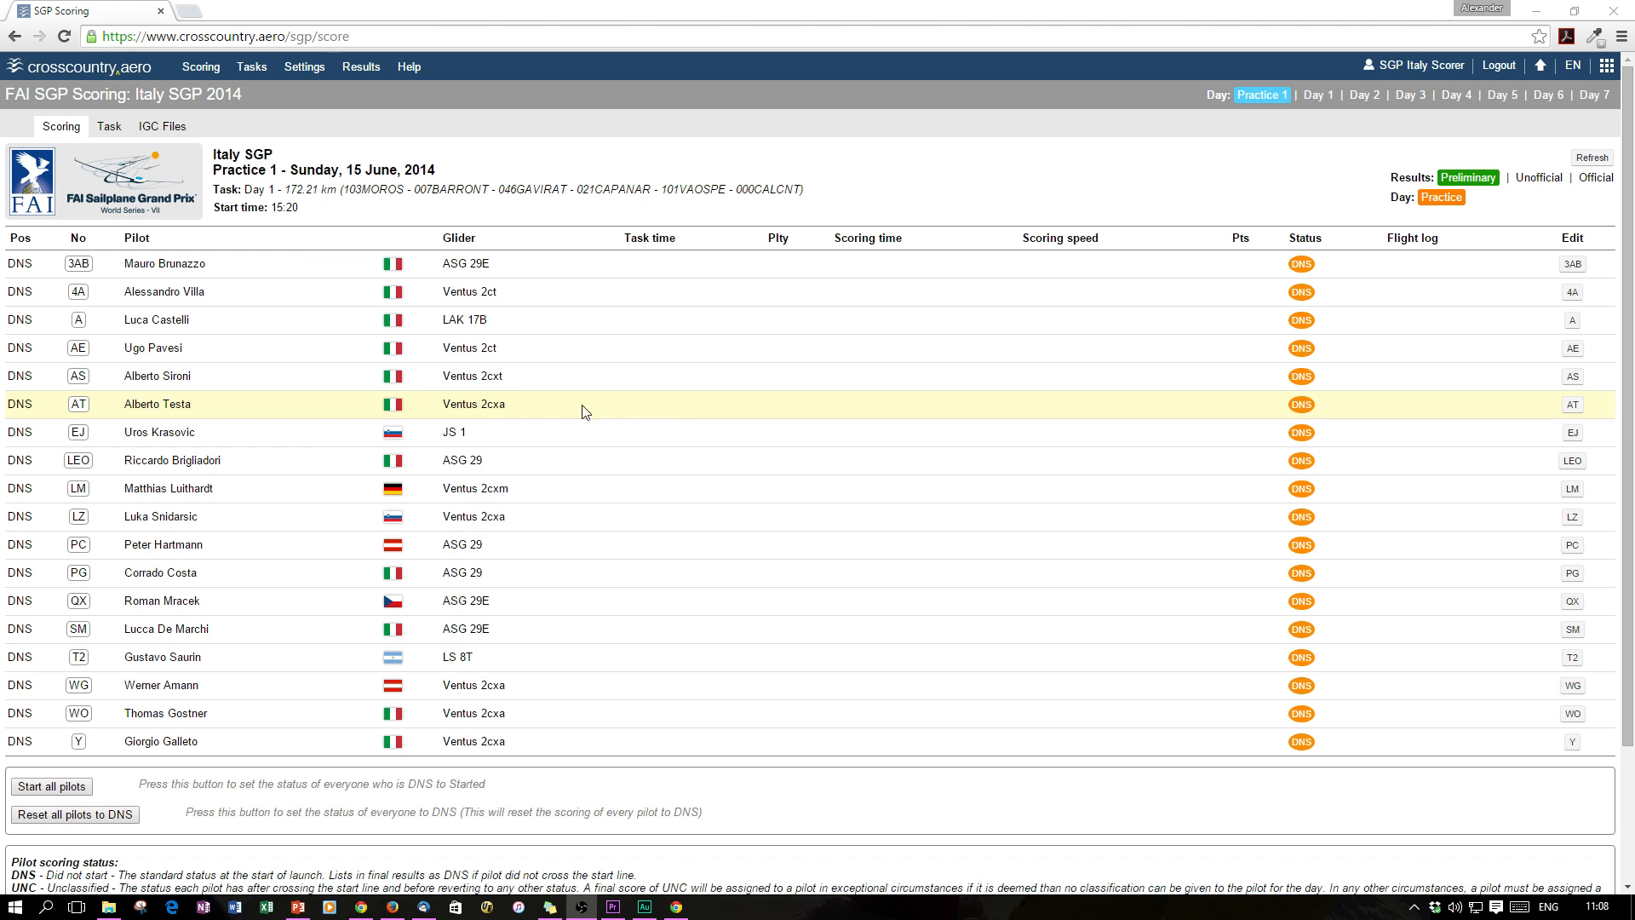
# Go to the Tasks page, which shows no waypoint or airspace files loaded yet
pyautogui.click(252, 68)
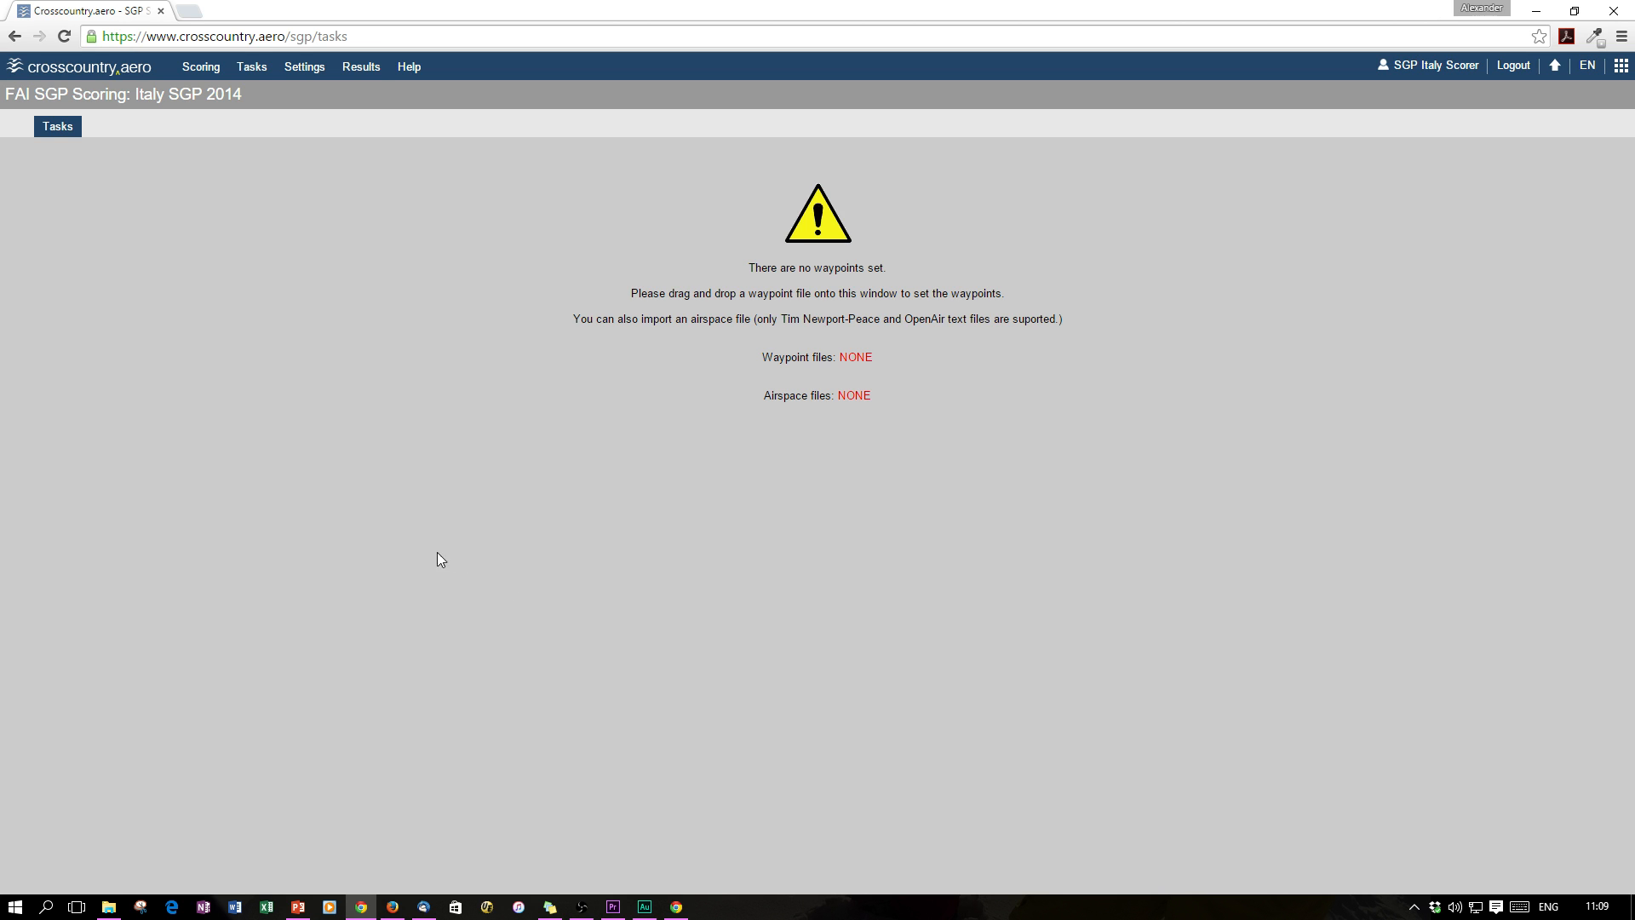
# Load the varesegp2015wptmod.cup waypoint file into the task page from the waypoints folder
pyautogui.click(108, 905)
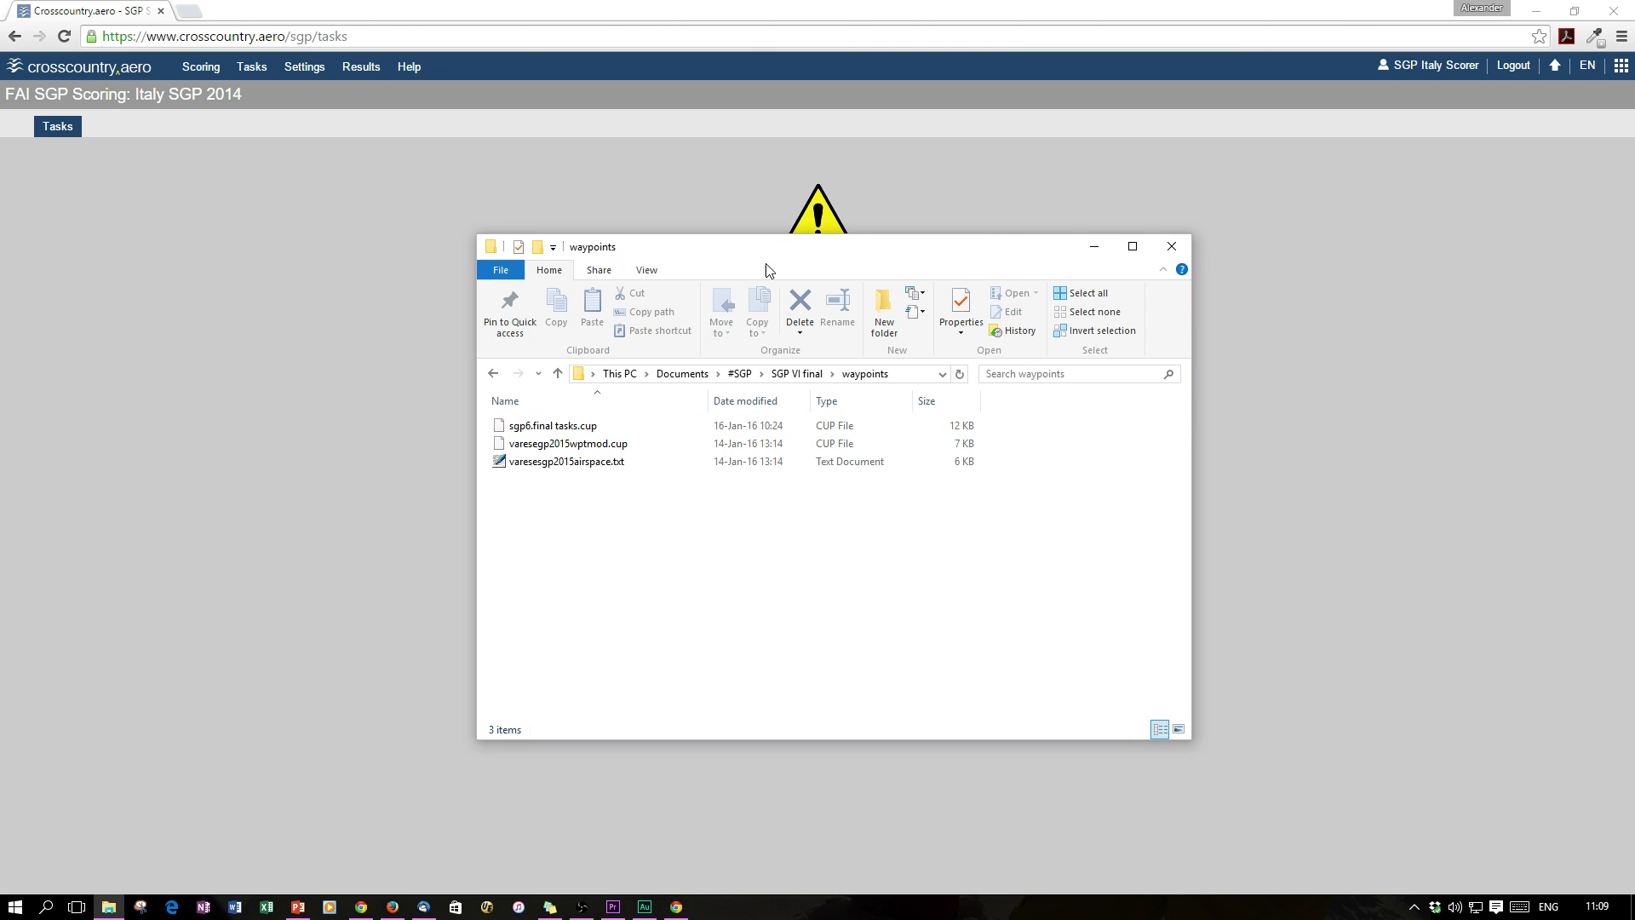
pyautogui.moveTo(759, 256); pyautogui.dragTo(845, 238)
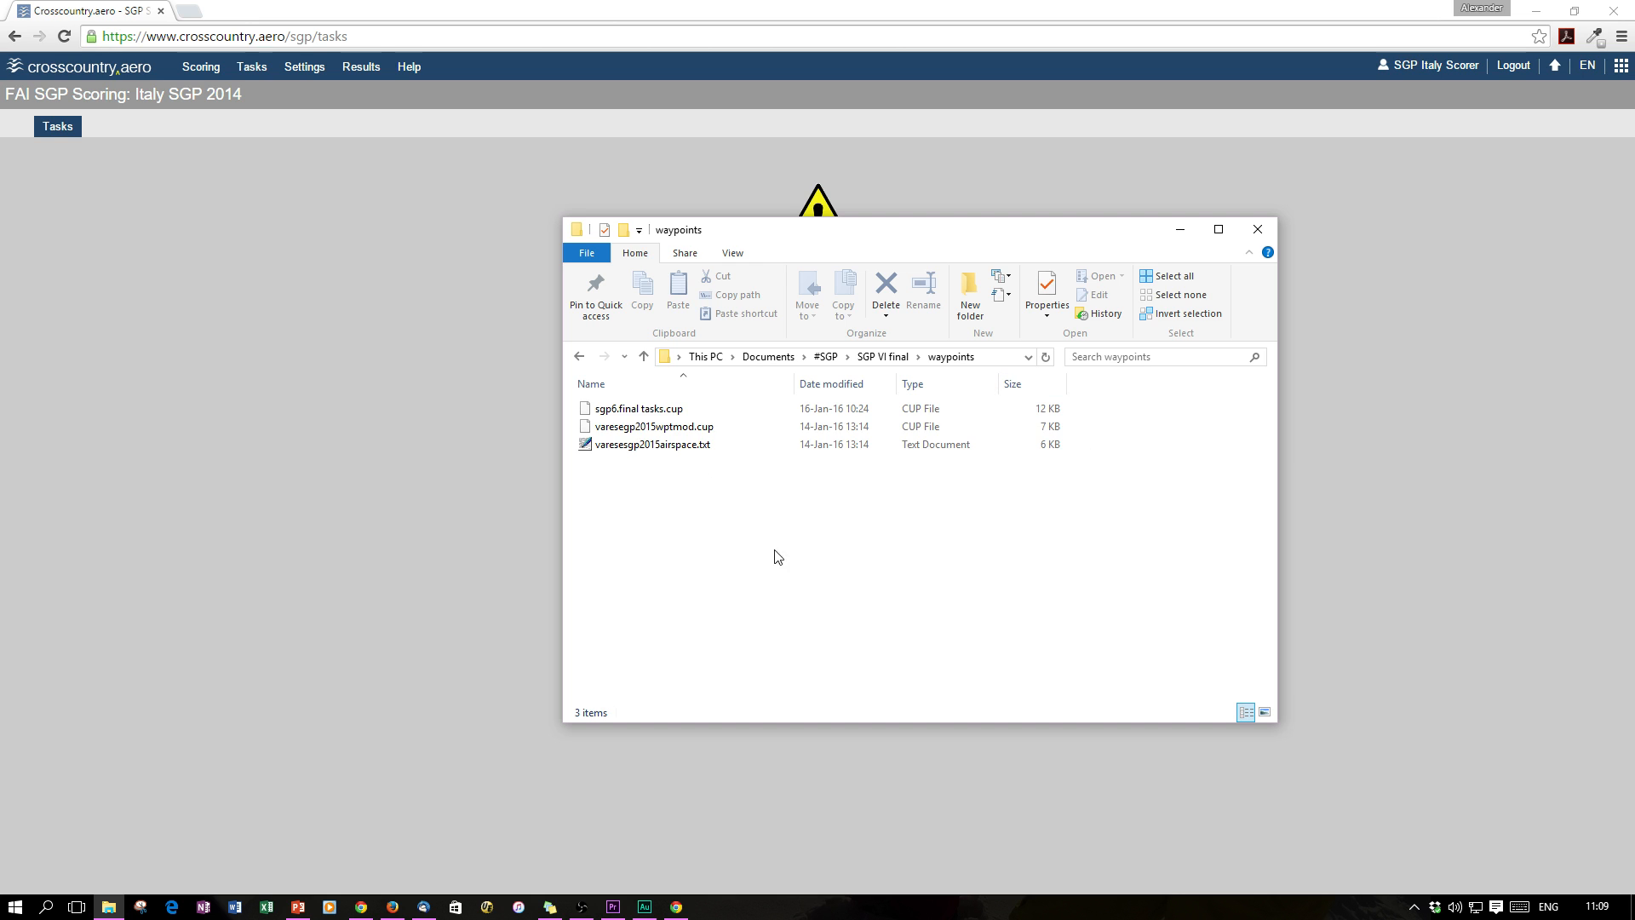
pyautogui.click(686, 428)
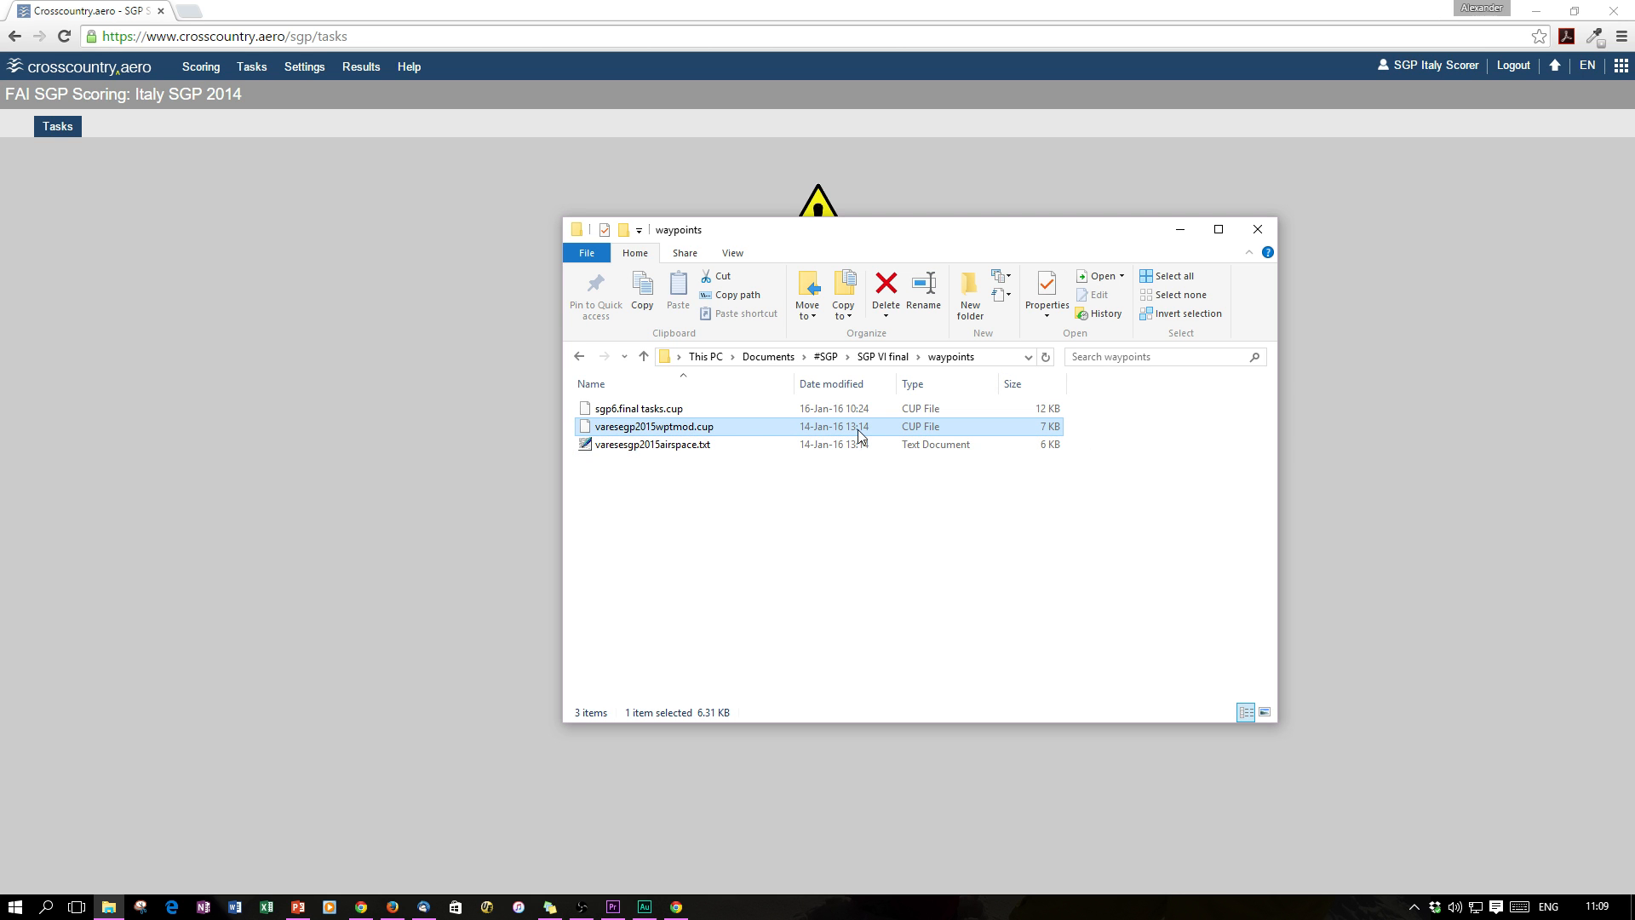
pyautogui.moveTo(750, 427); pyautogui.dragTo(354, 399)
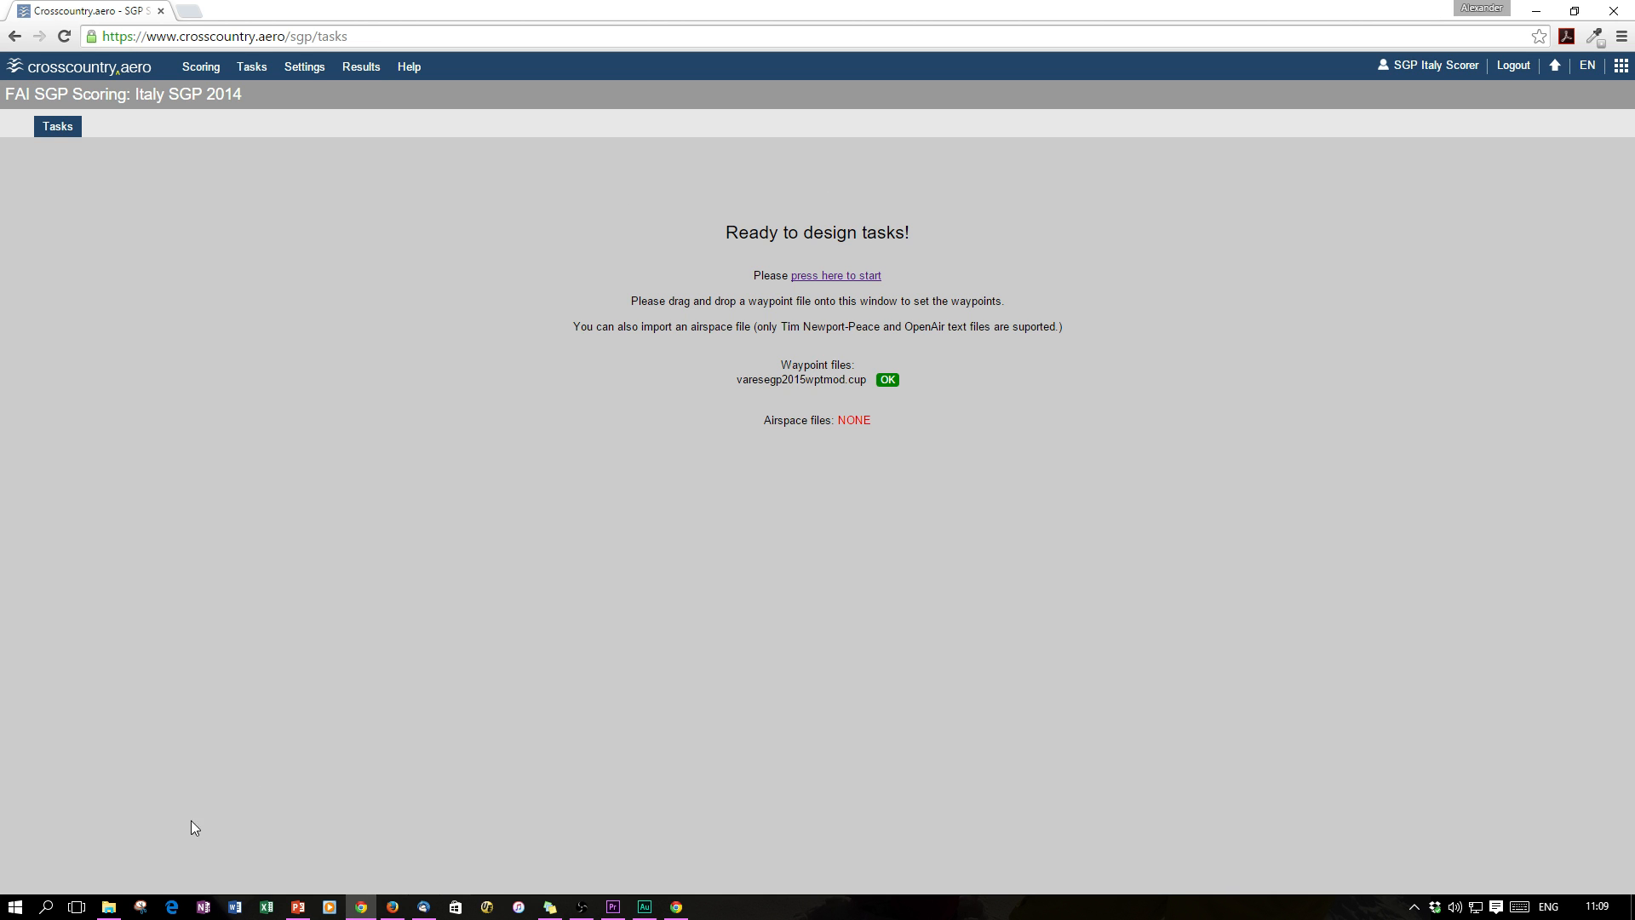
# Load the varesesgp2015airspace.txt airspace file and start designing tasks
pyautogui.click(107, 908)
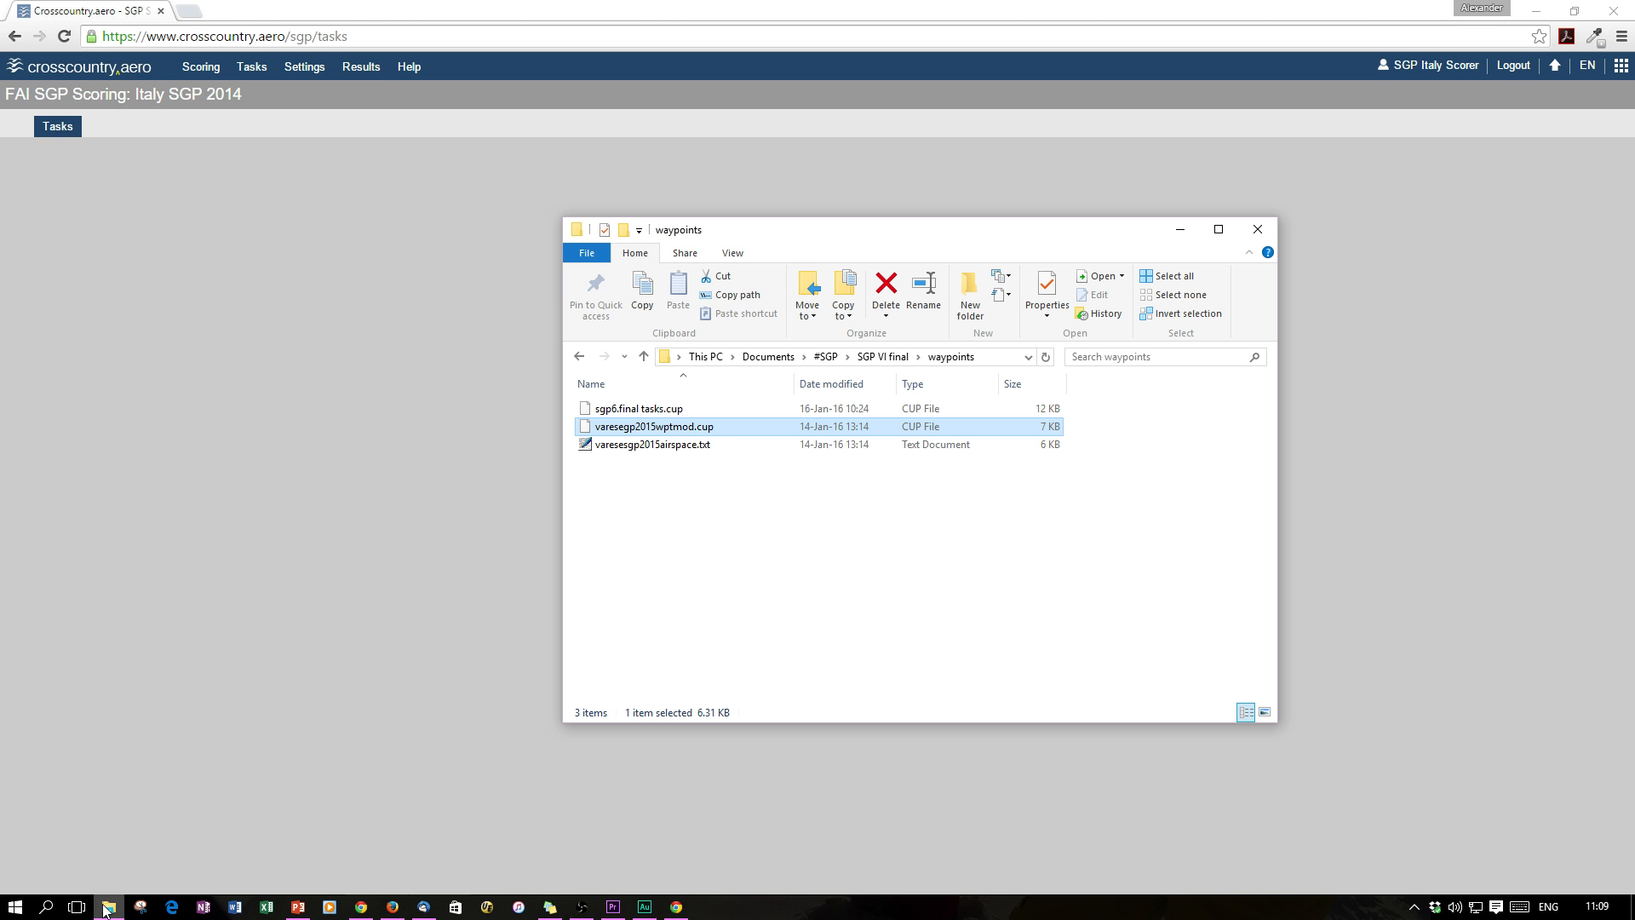
pyautogui.click(761, 574)
pyautogui.click(696, 445)
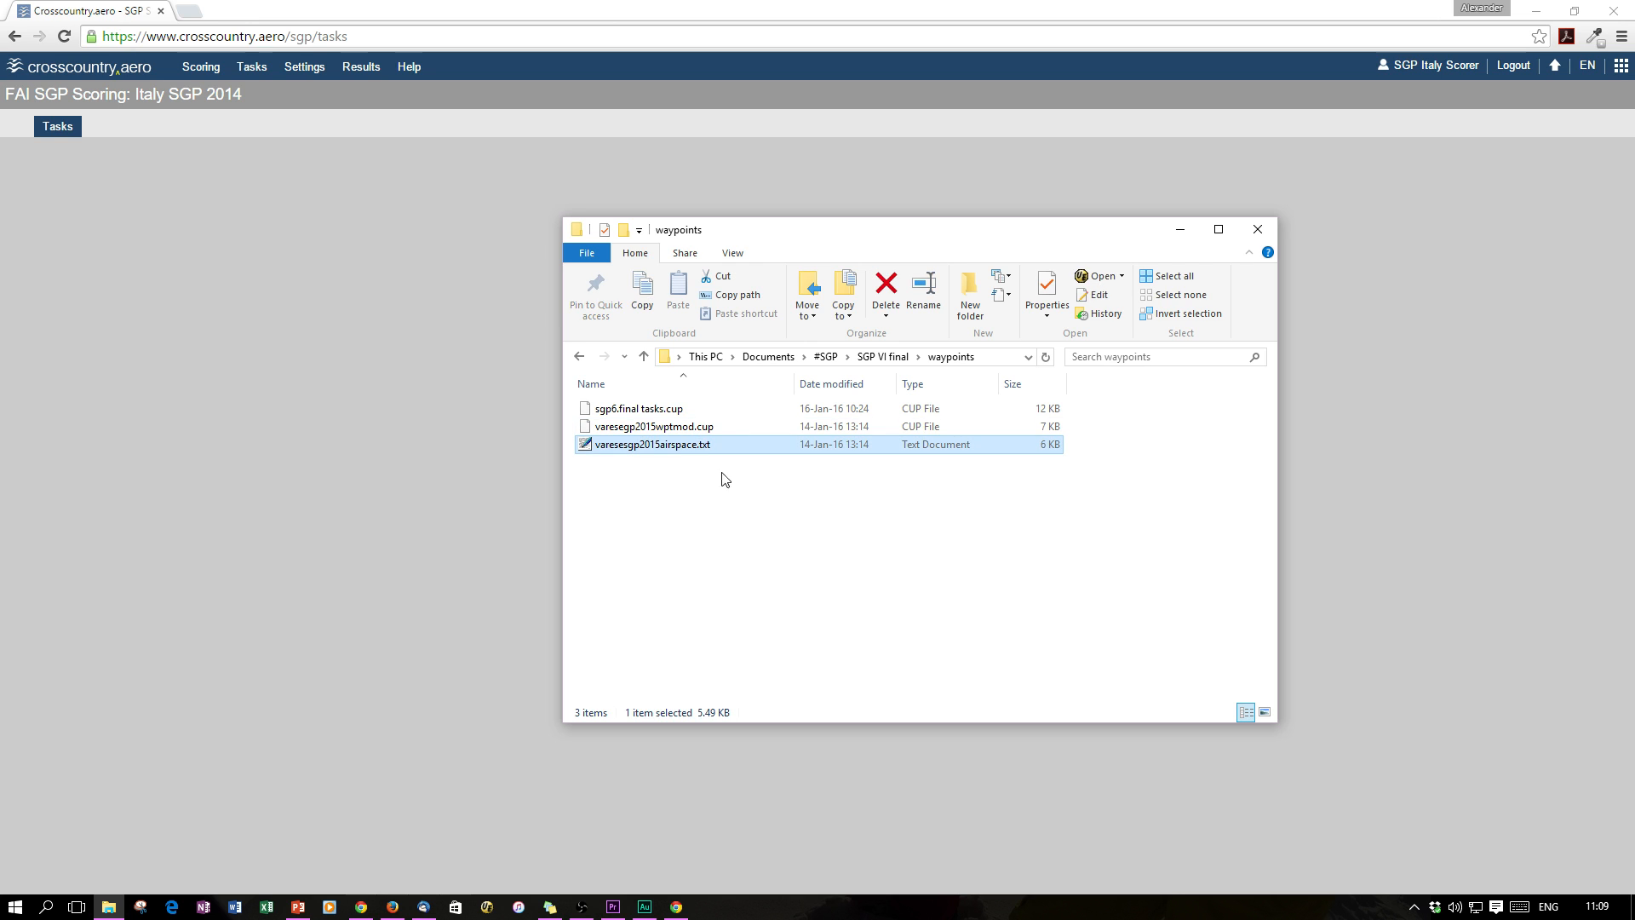
pyautogui.moveTo(726, 446); pyautogui.dragTo(374, 592)
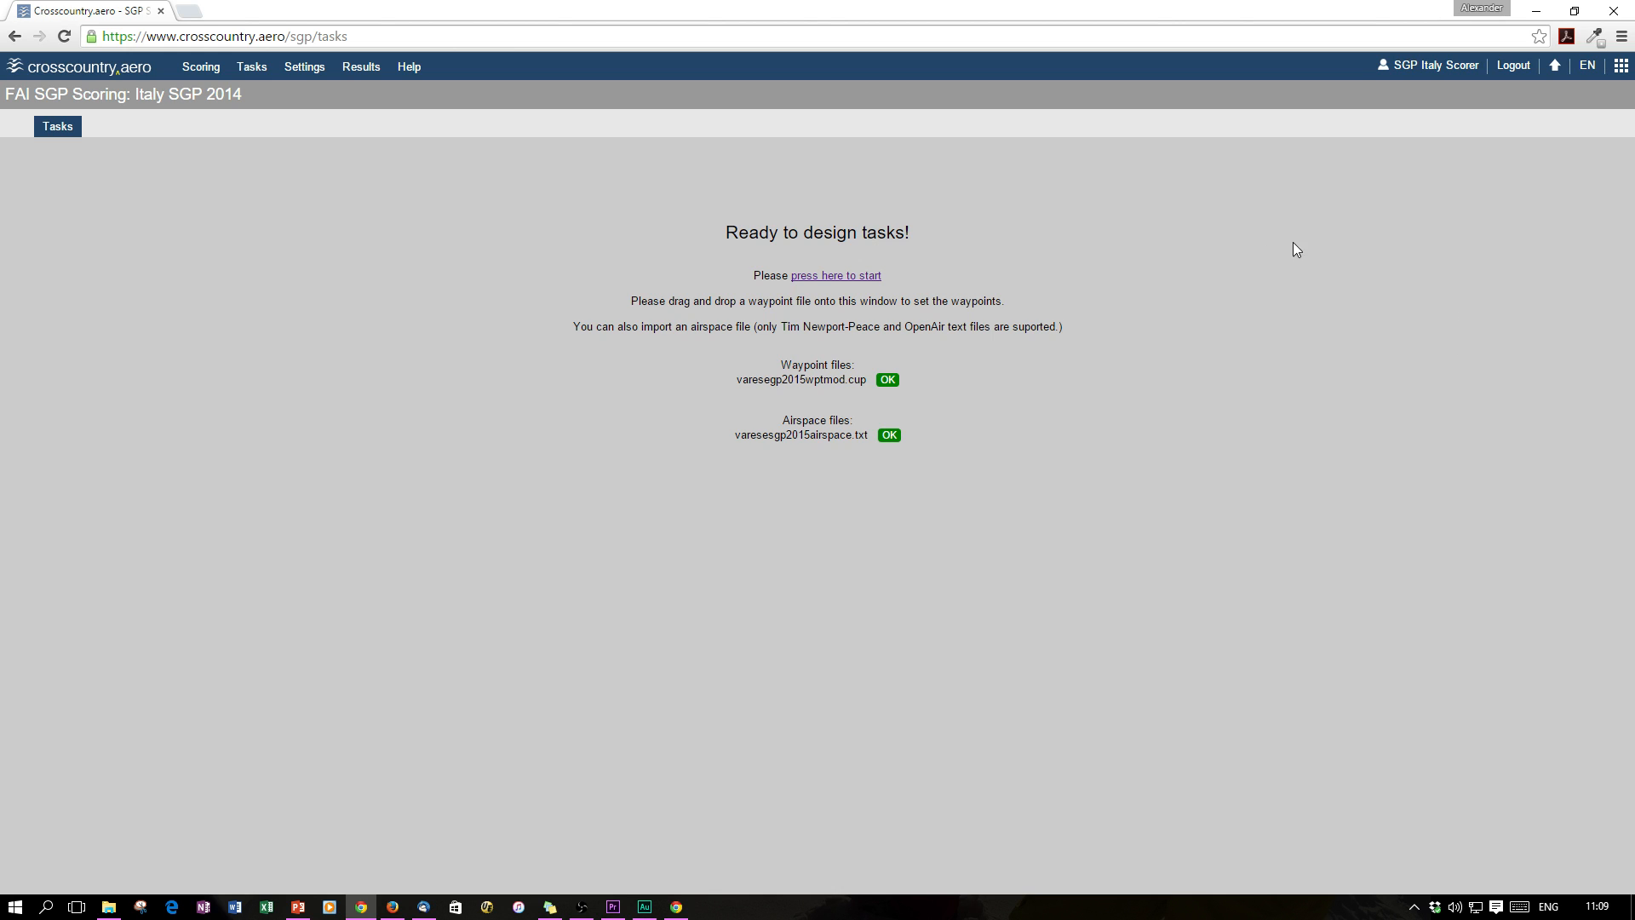
pyautogui.click(836, 275)
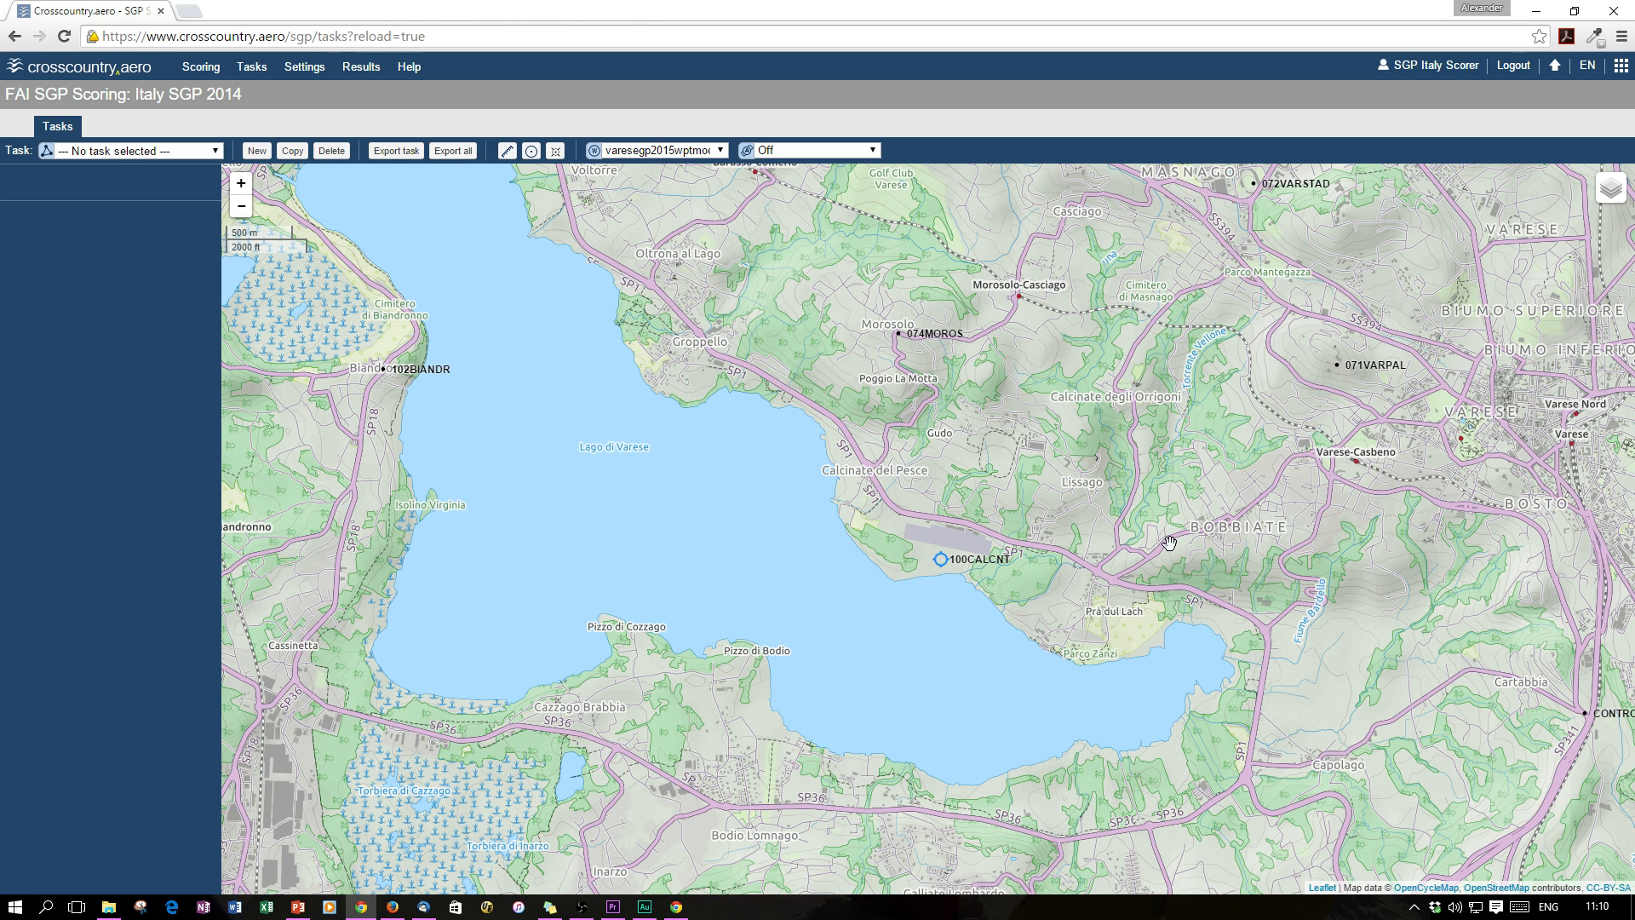
# Pan the map west until the whole Lago di Varese is in view
pyautogui.moveTo(1281, 483); pyautogui.dragTo(690, 478)
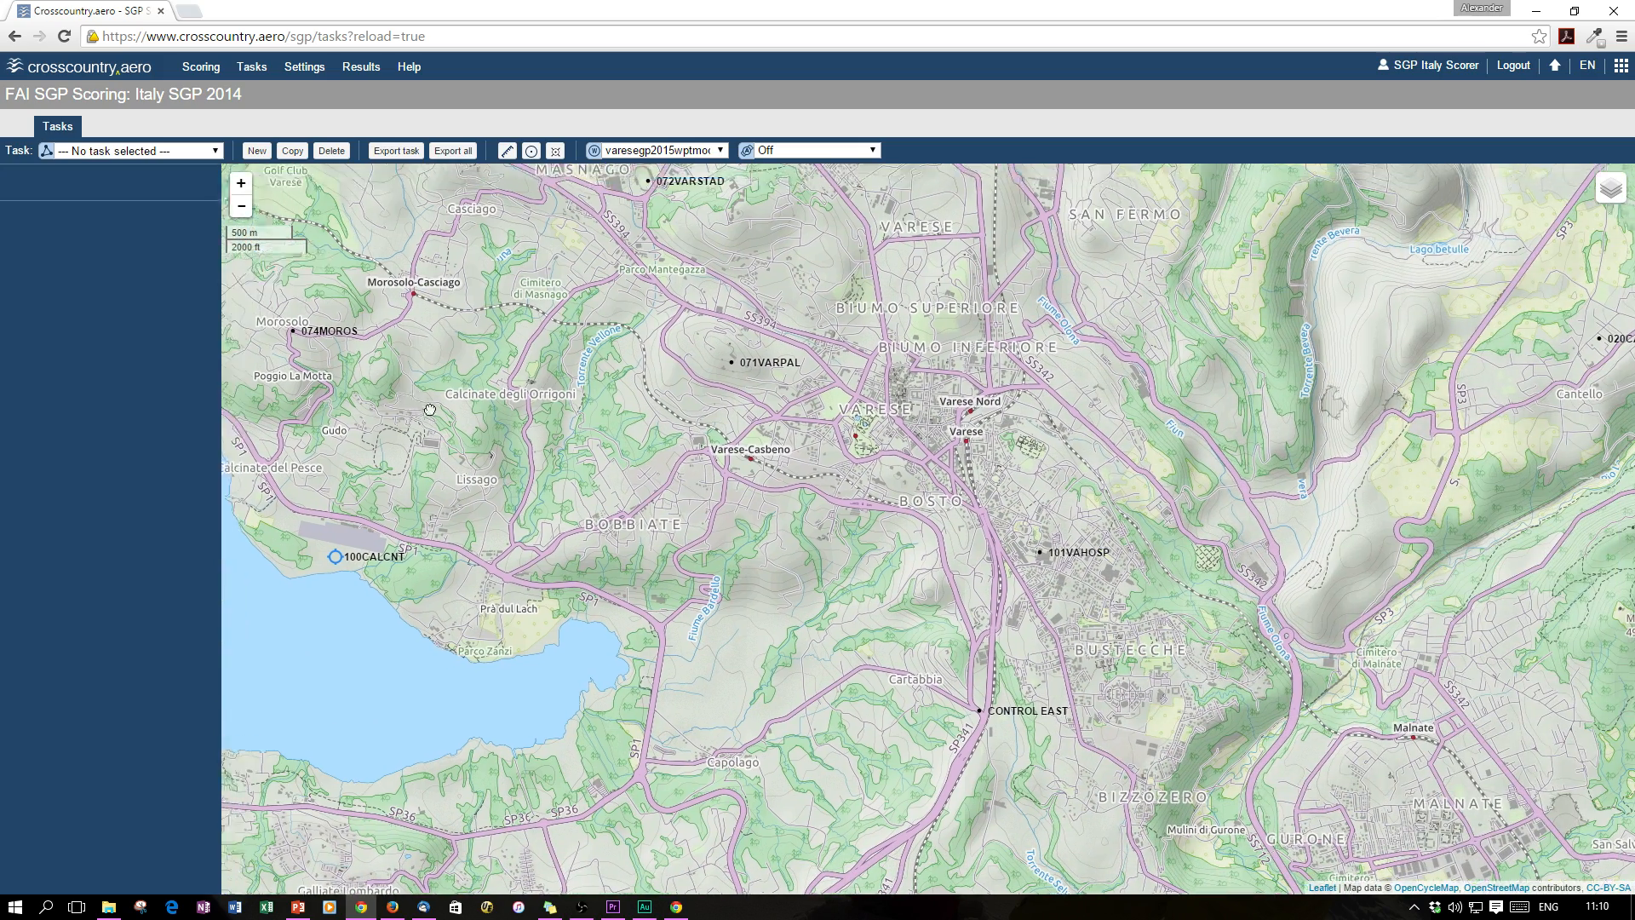
pyautogui.moveTo(430, 410); pyautogui.dragTo(1074, 542)
pyautogui.moveTo(645, 451); pyautogui.dragTo(1017, 569)
pyautogui.moveTo(1237, 598); pyautogui.dragTo(879, 426)
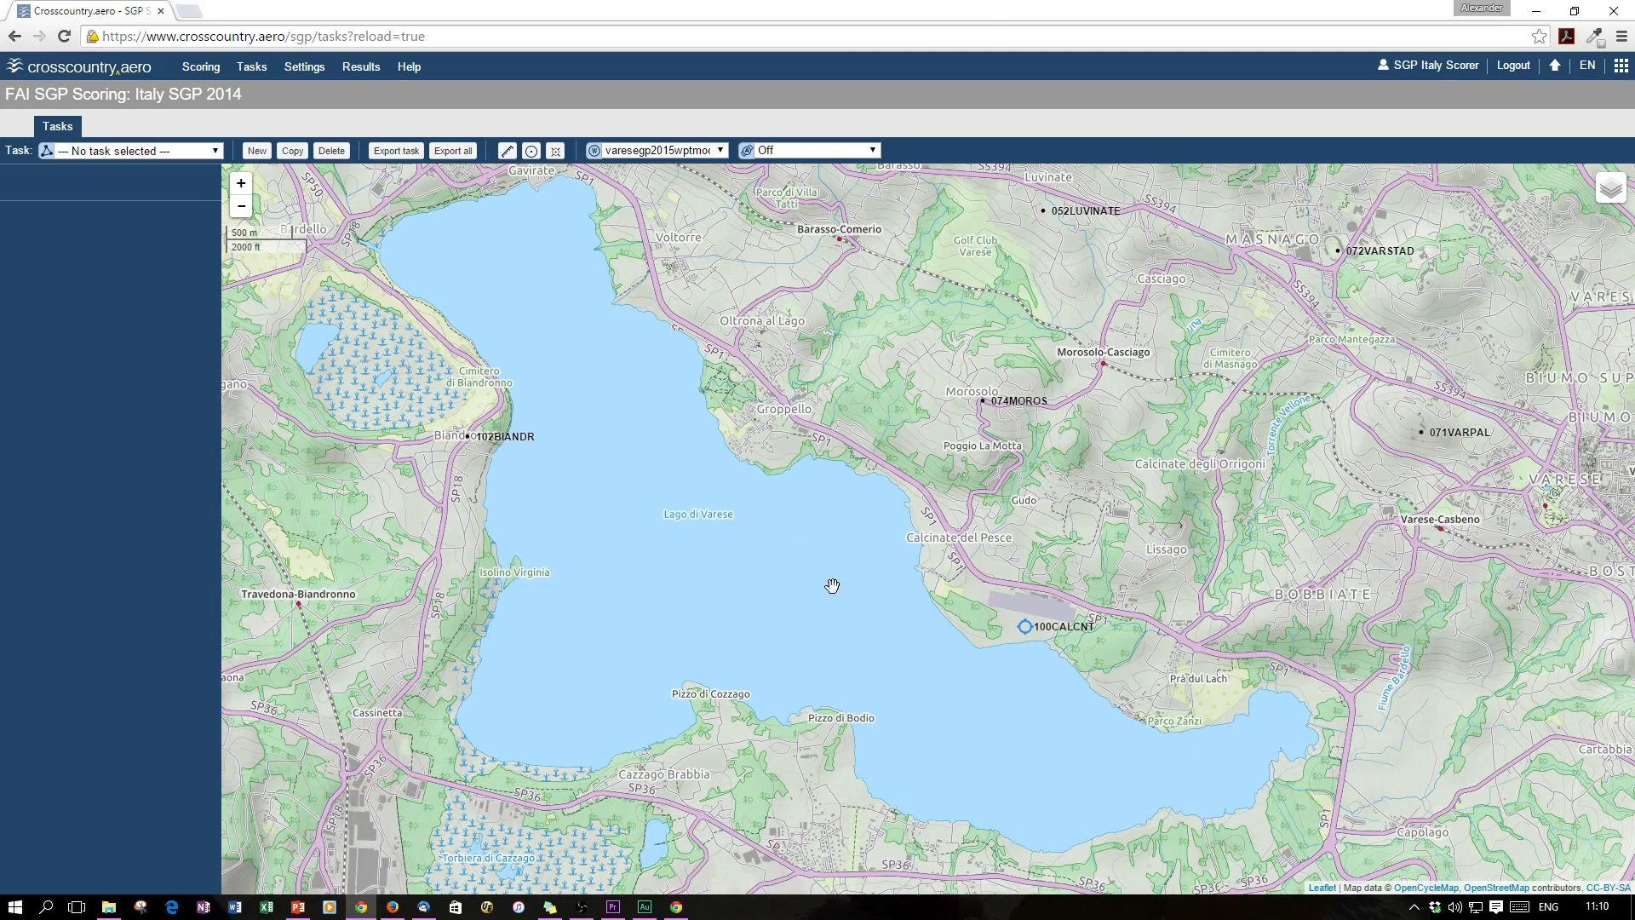
pyautogui.scroll(-3, 832, 585)
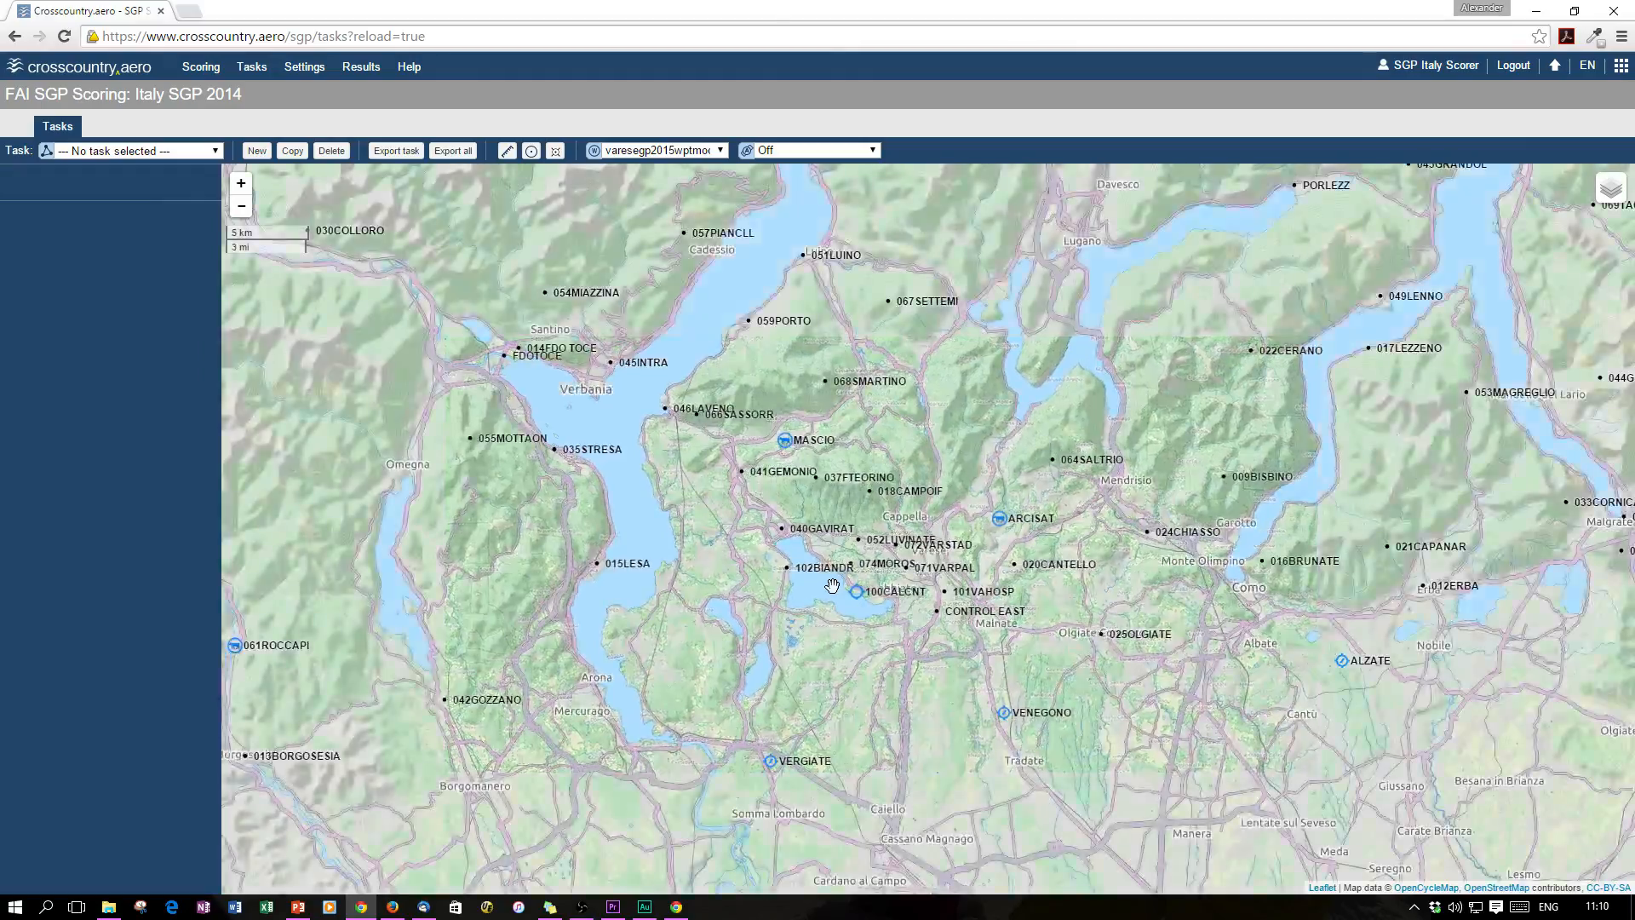
pyautogui.scroll(2, 832, 585)
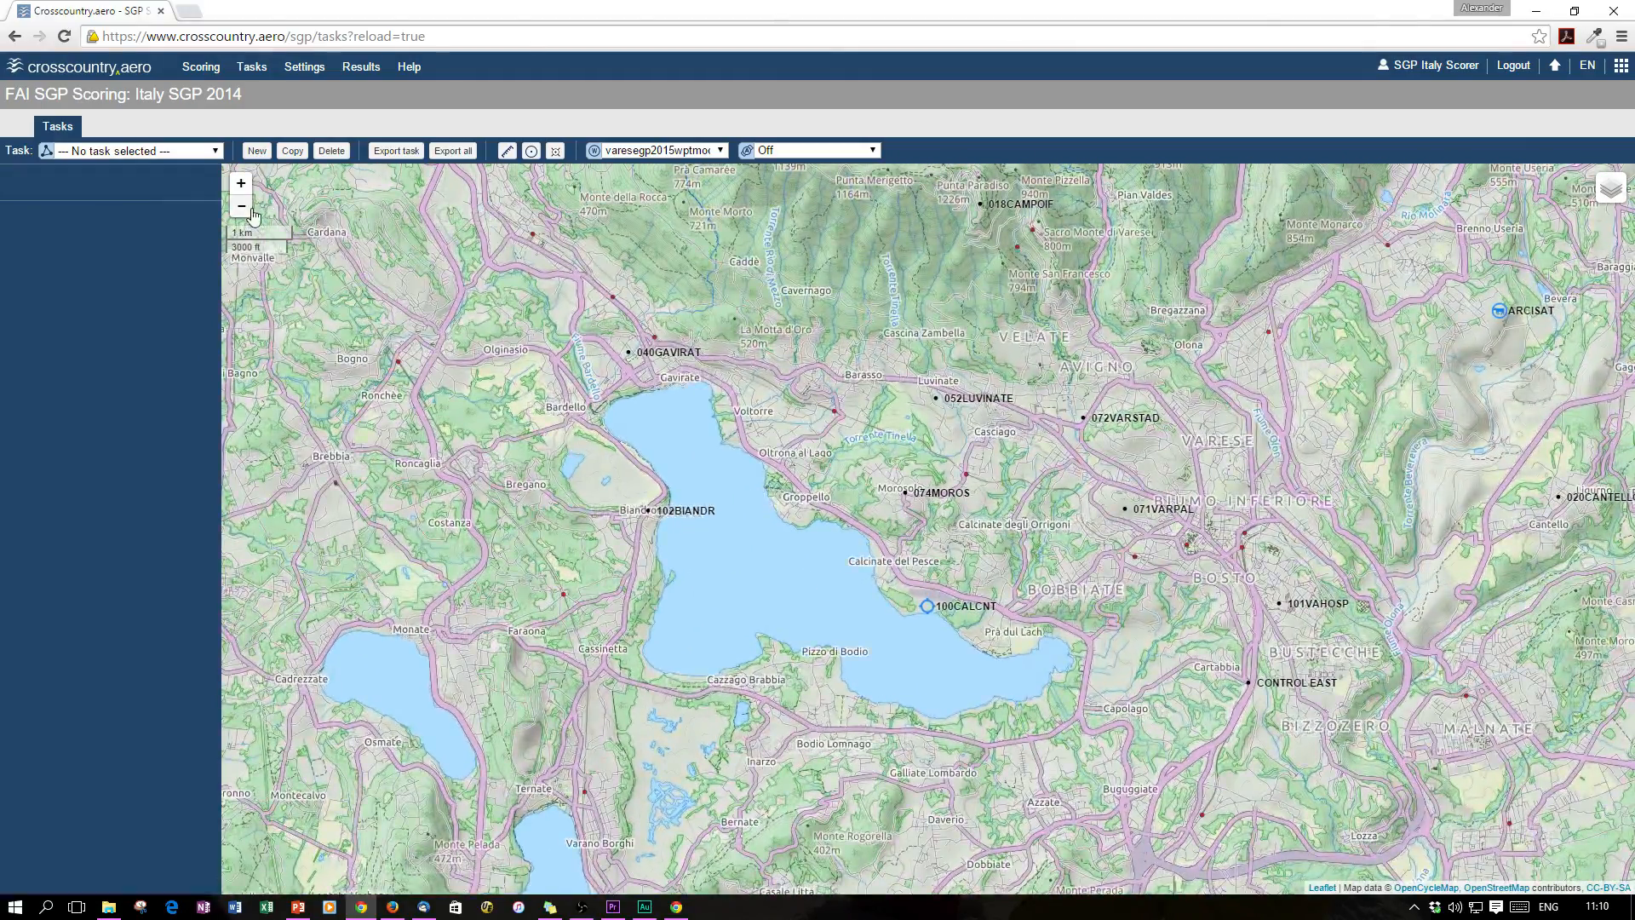
# Fine-tune zoom and position to centre on waypoints like 100CALCNT, 074MOROS and 071VARPAL
pyautogui.click(242, 207)
pyautogui.click(245, 189)
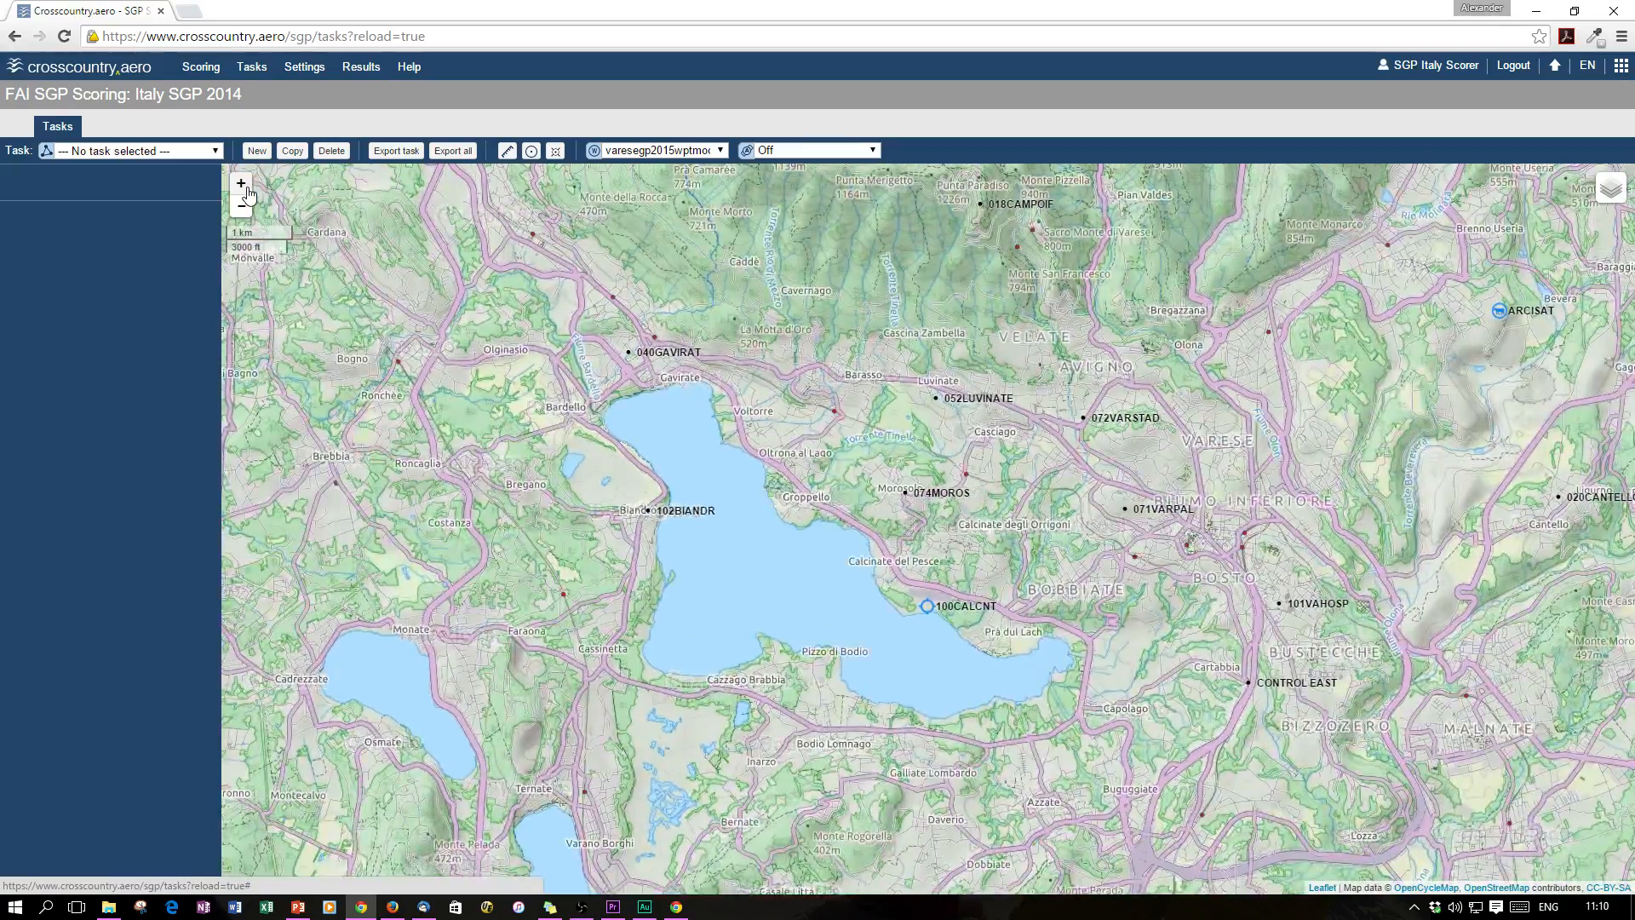
pyautogui.moveTo(812, 547); pyautogui.dragTo(744, 452)
pyautogui.scroll(1, 787, 532)
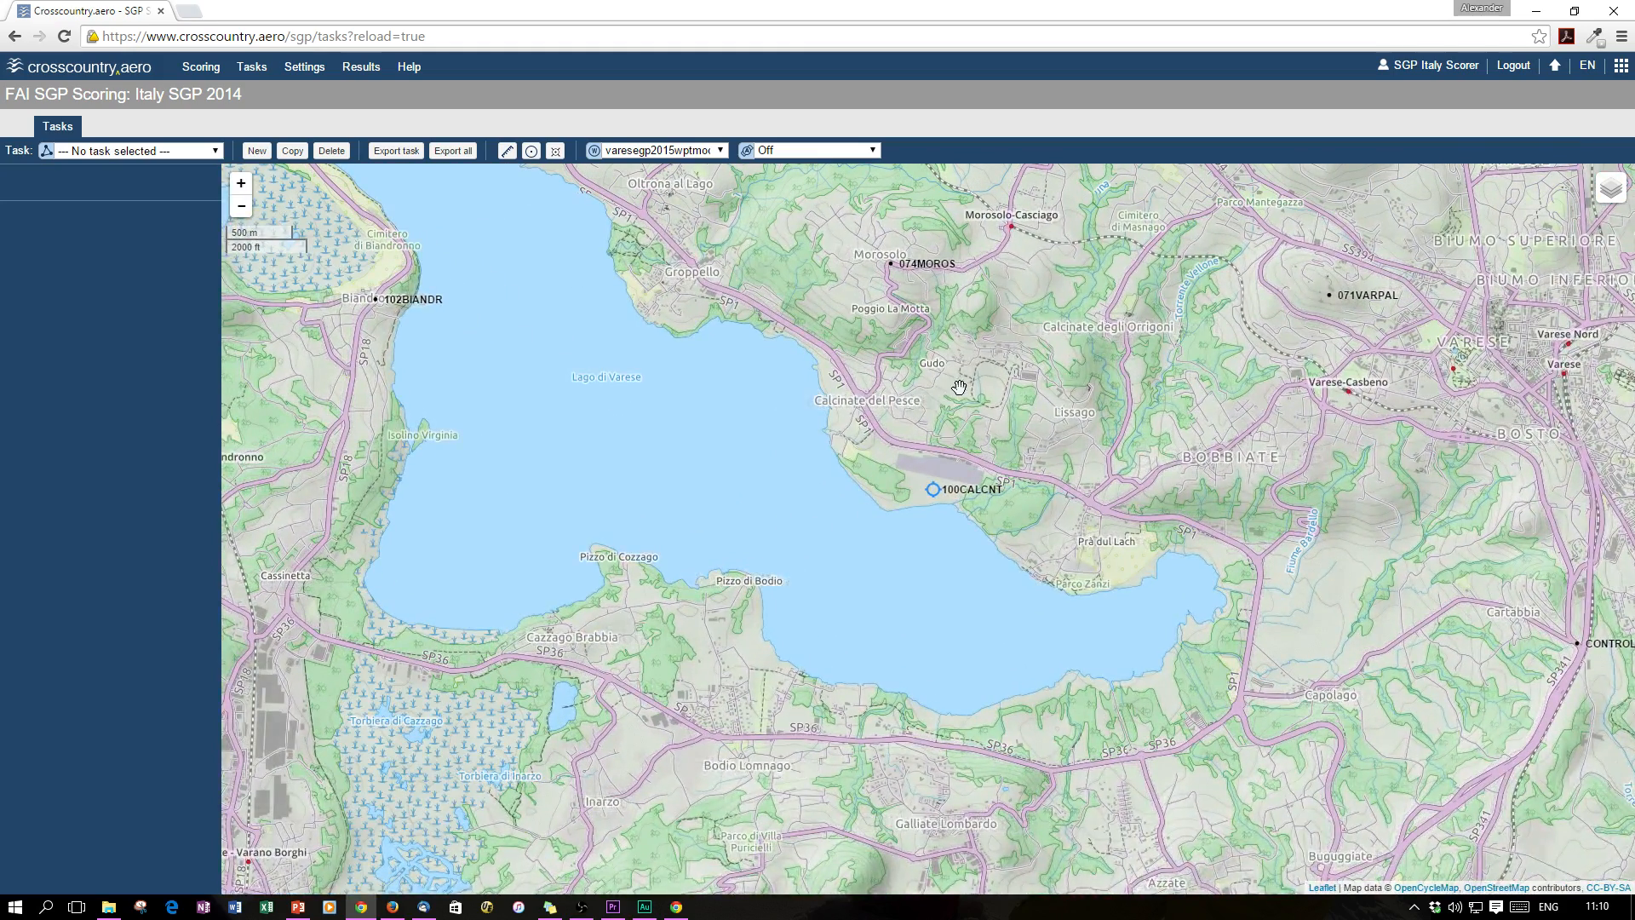
pyautogui.moveTo(959, 388); pyautogui.dragTo(1012, 472)
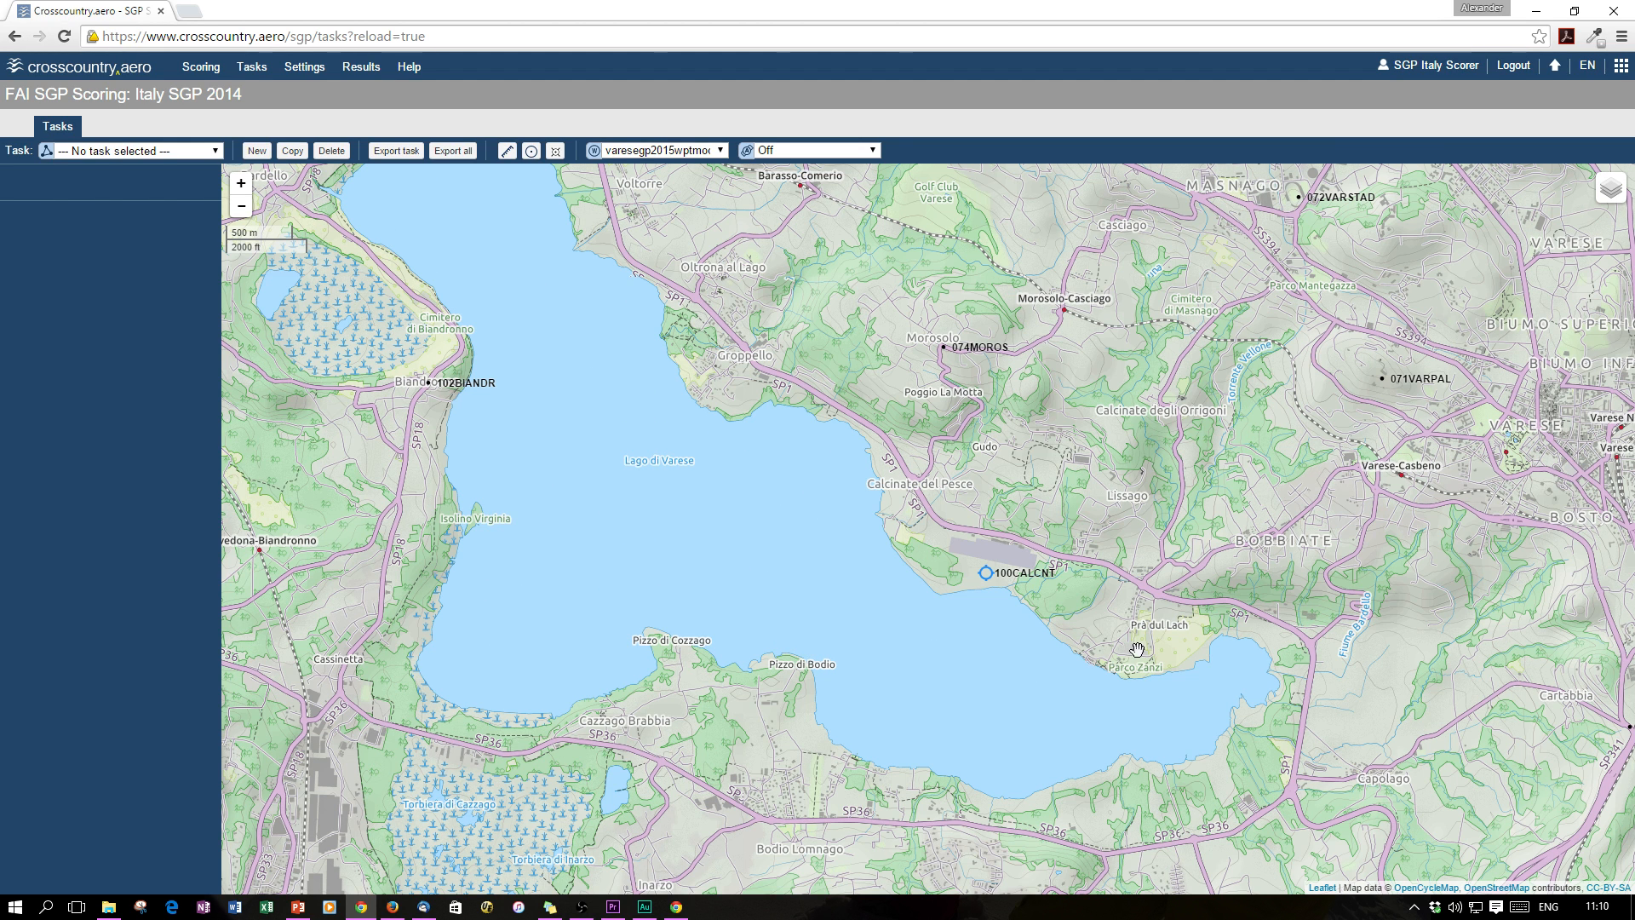
pyautogui.moveTo(1139, 649); pyautogui.dragTo(1074, 583)
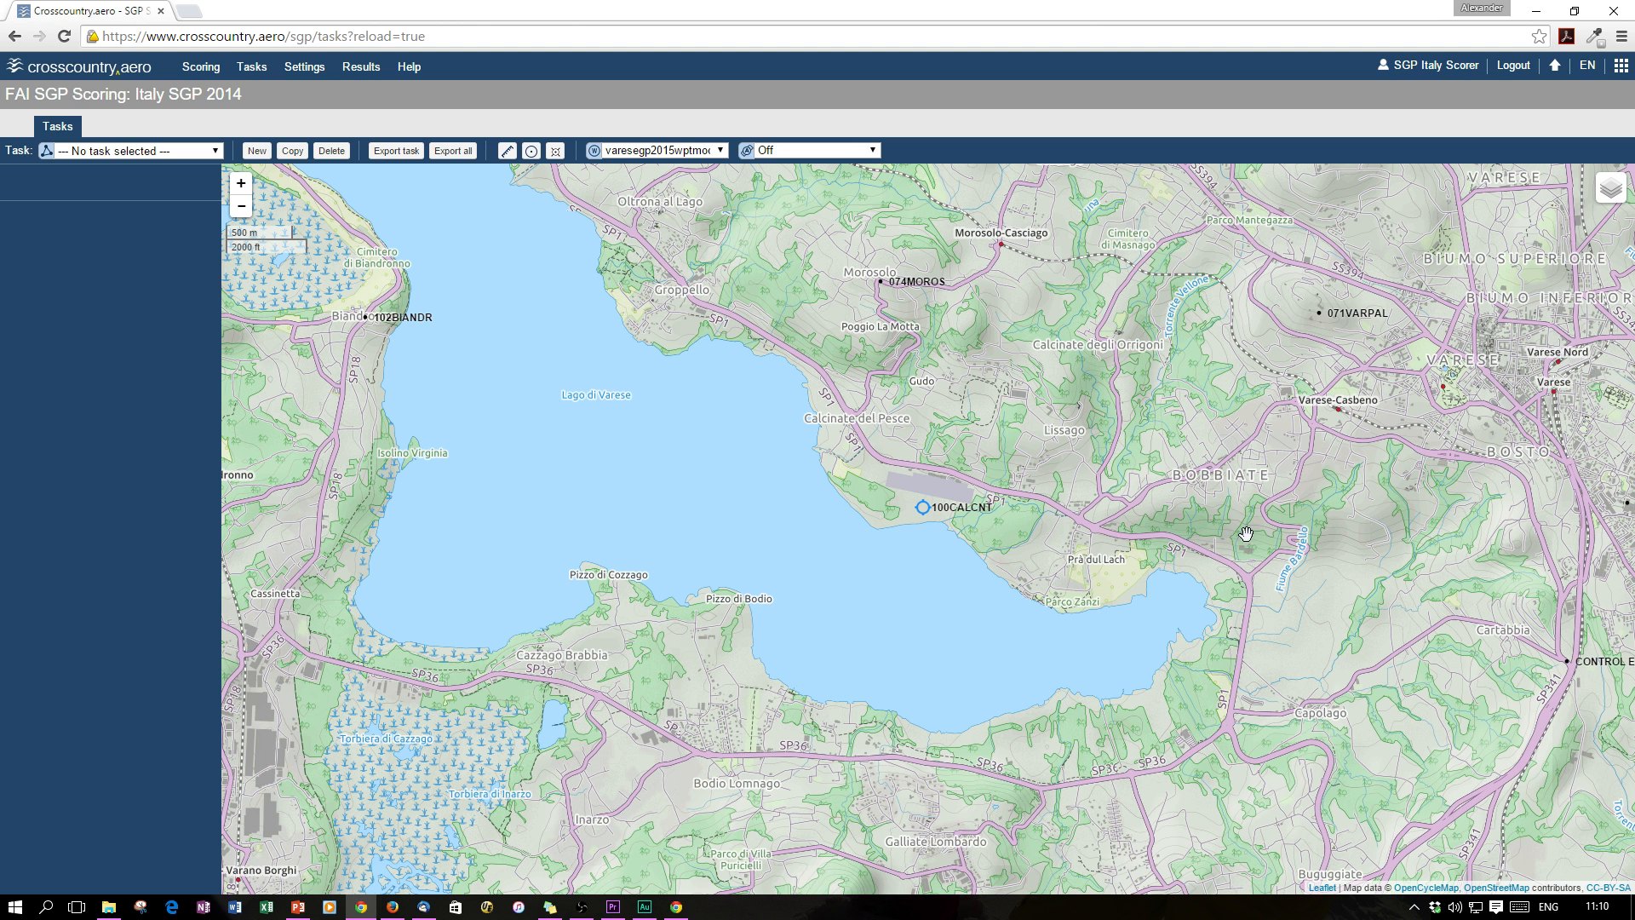
pyautogui.moveTo(1243, 533); pyautogui.dragTo(1095, 540)
pyautogui.moveTo(816, 446); pyautogui.dragTo(892, 496)
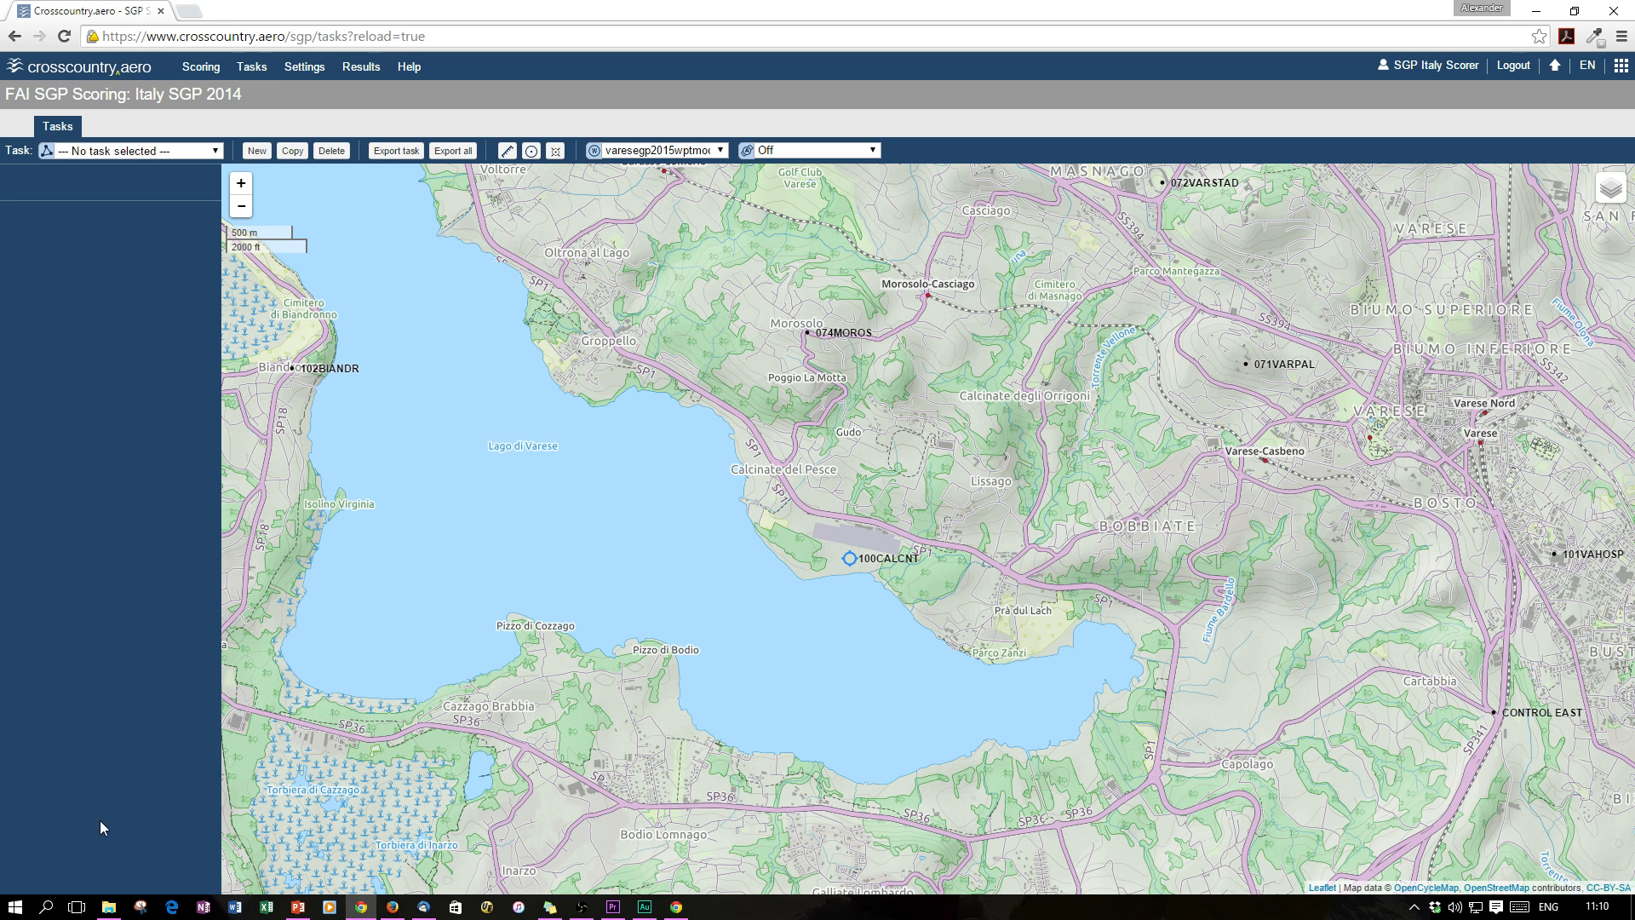
# Drag sgp6.final tasks.cup from the waypoints folder onto the map to list its tasks
pyautogui.click(115, 908)
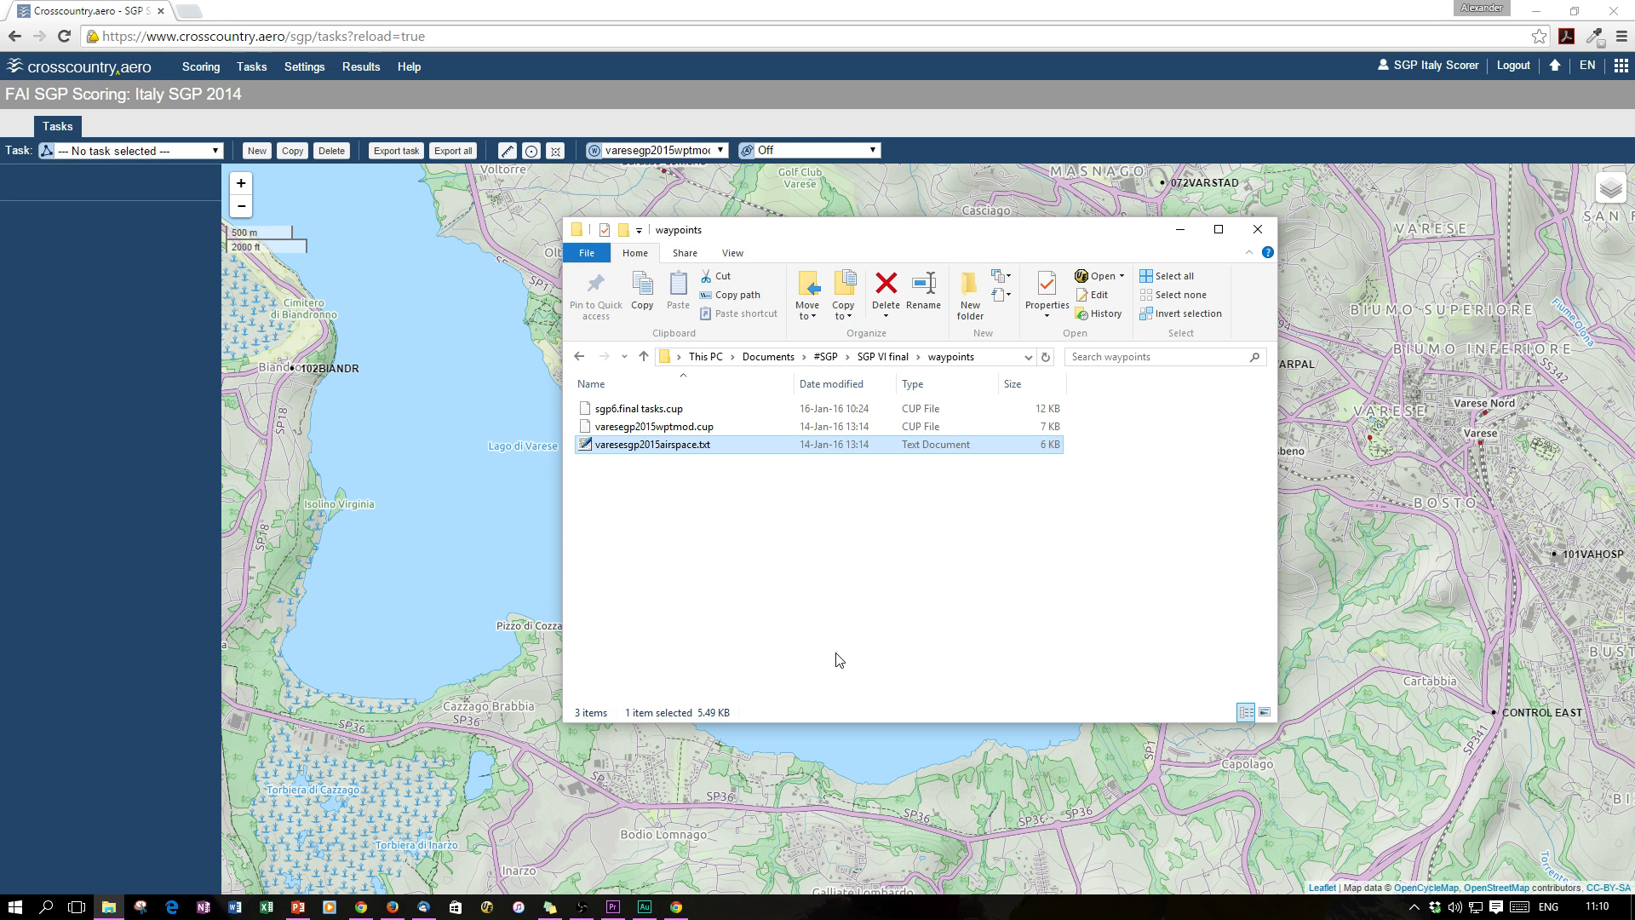
pyautogui.click(651, 411)
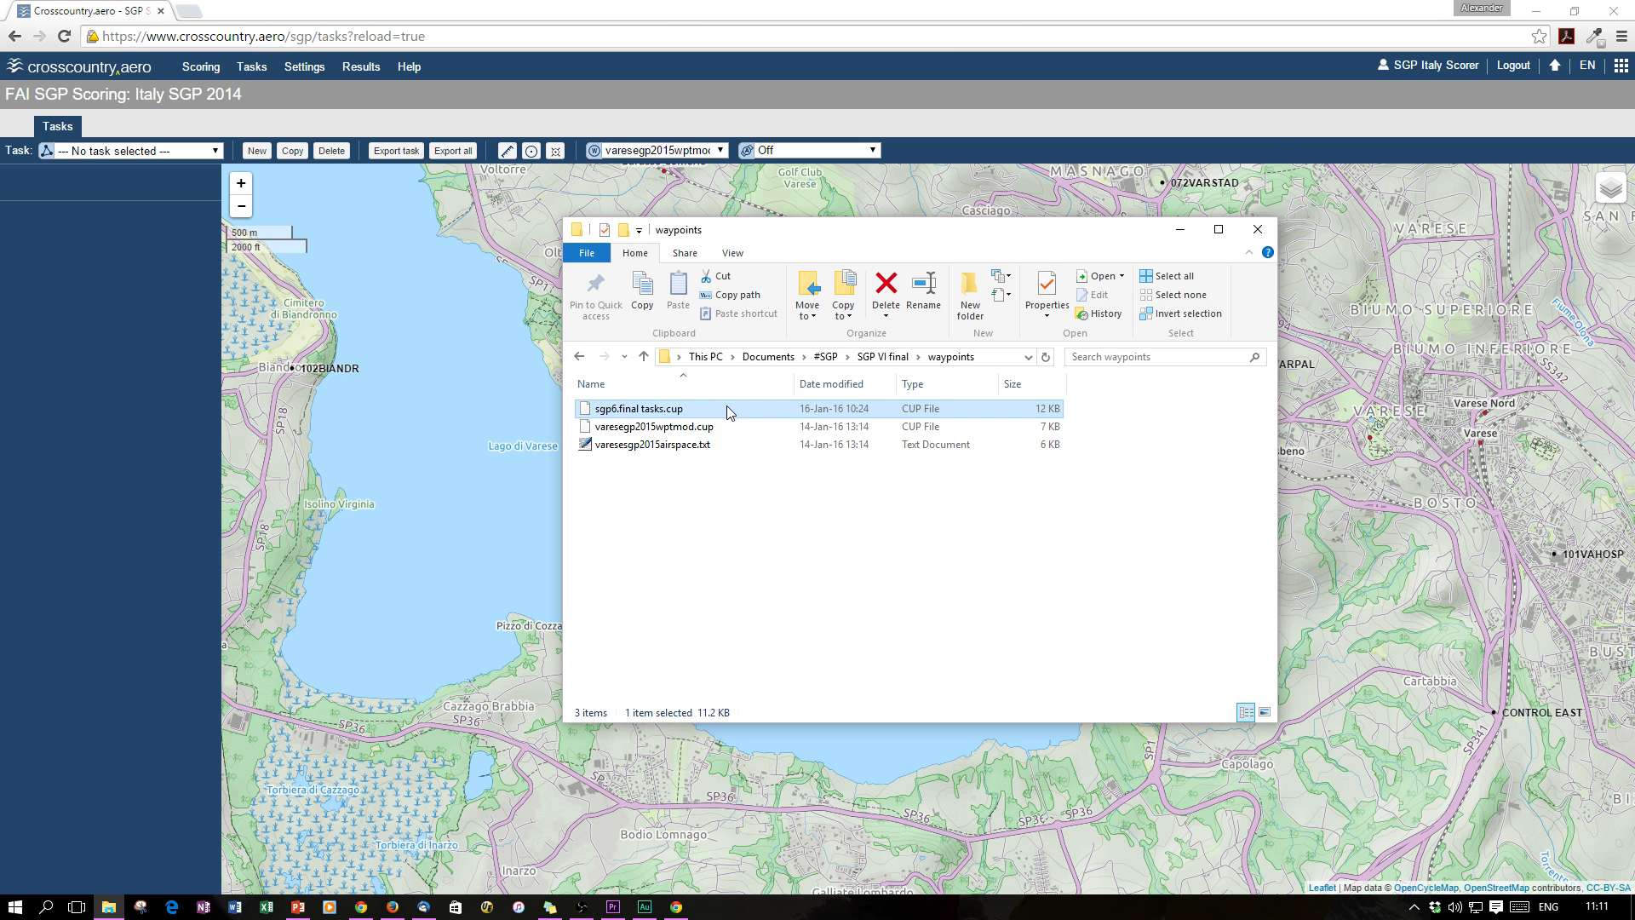
pyautogui.moveTo(728, 412); pyautogui.dragTo(409, 460)
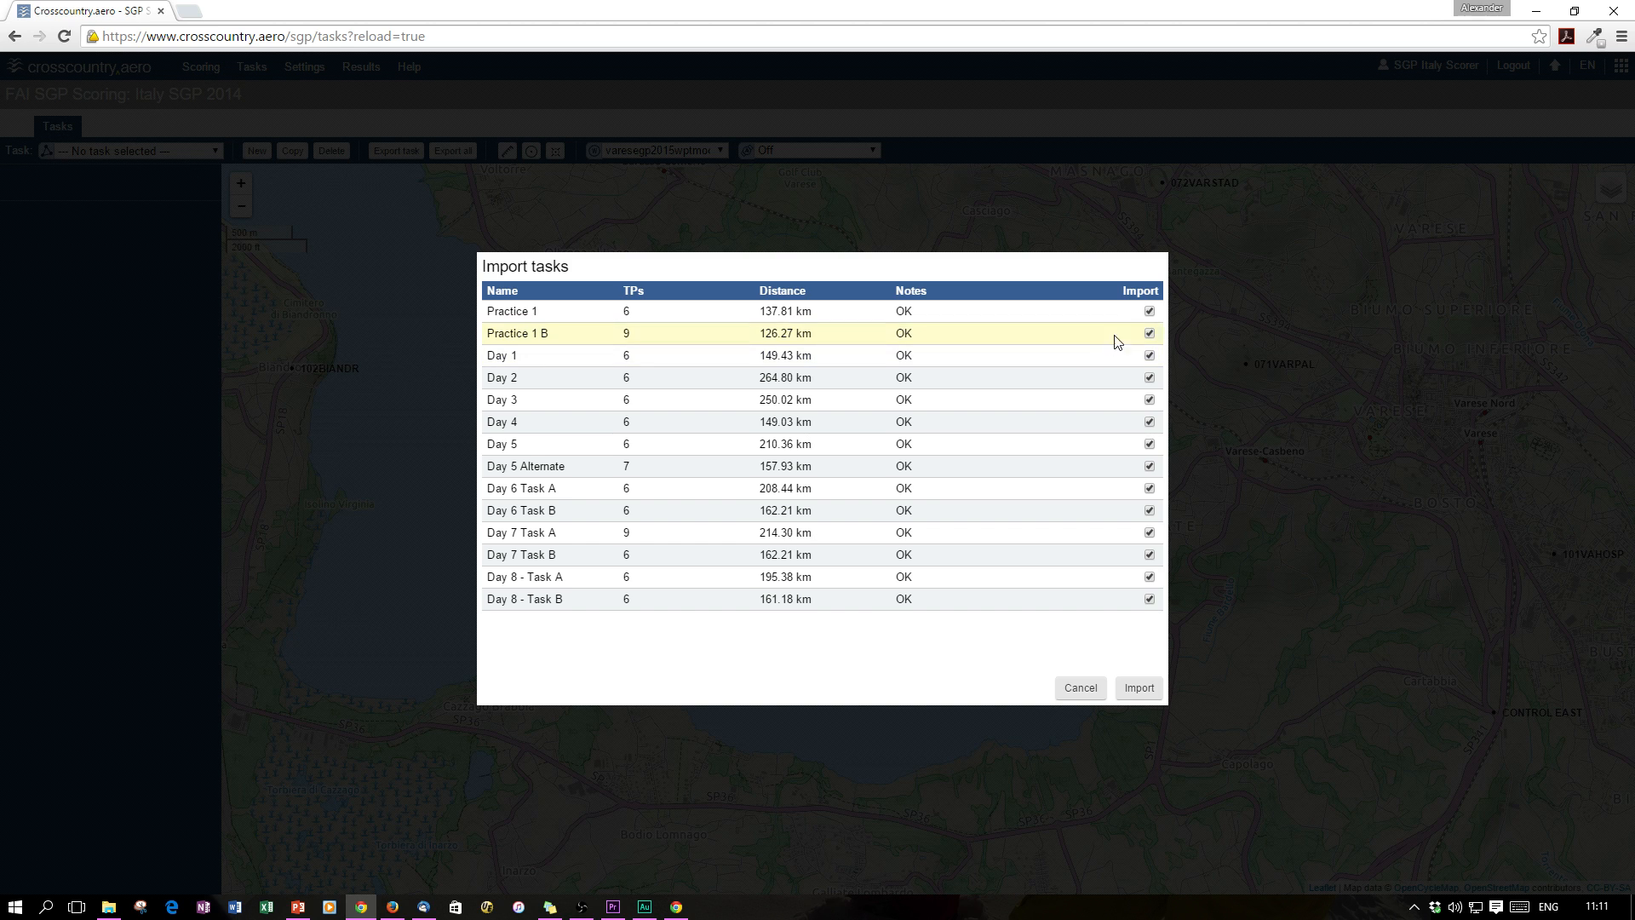
# Untick Practice 1, Practice 1 B and Days 3–8, importing only Day 1 and Day 2
pyautogui.click(1148, 311)
pyautogui.click(1149, 333)
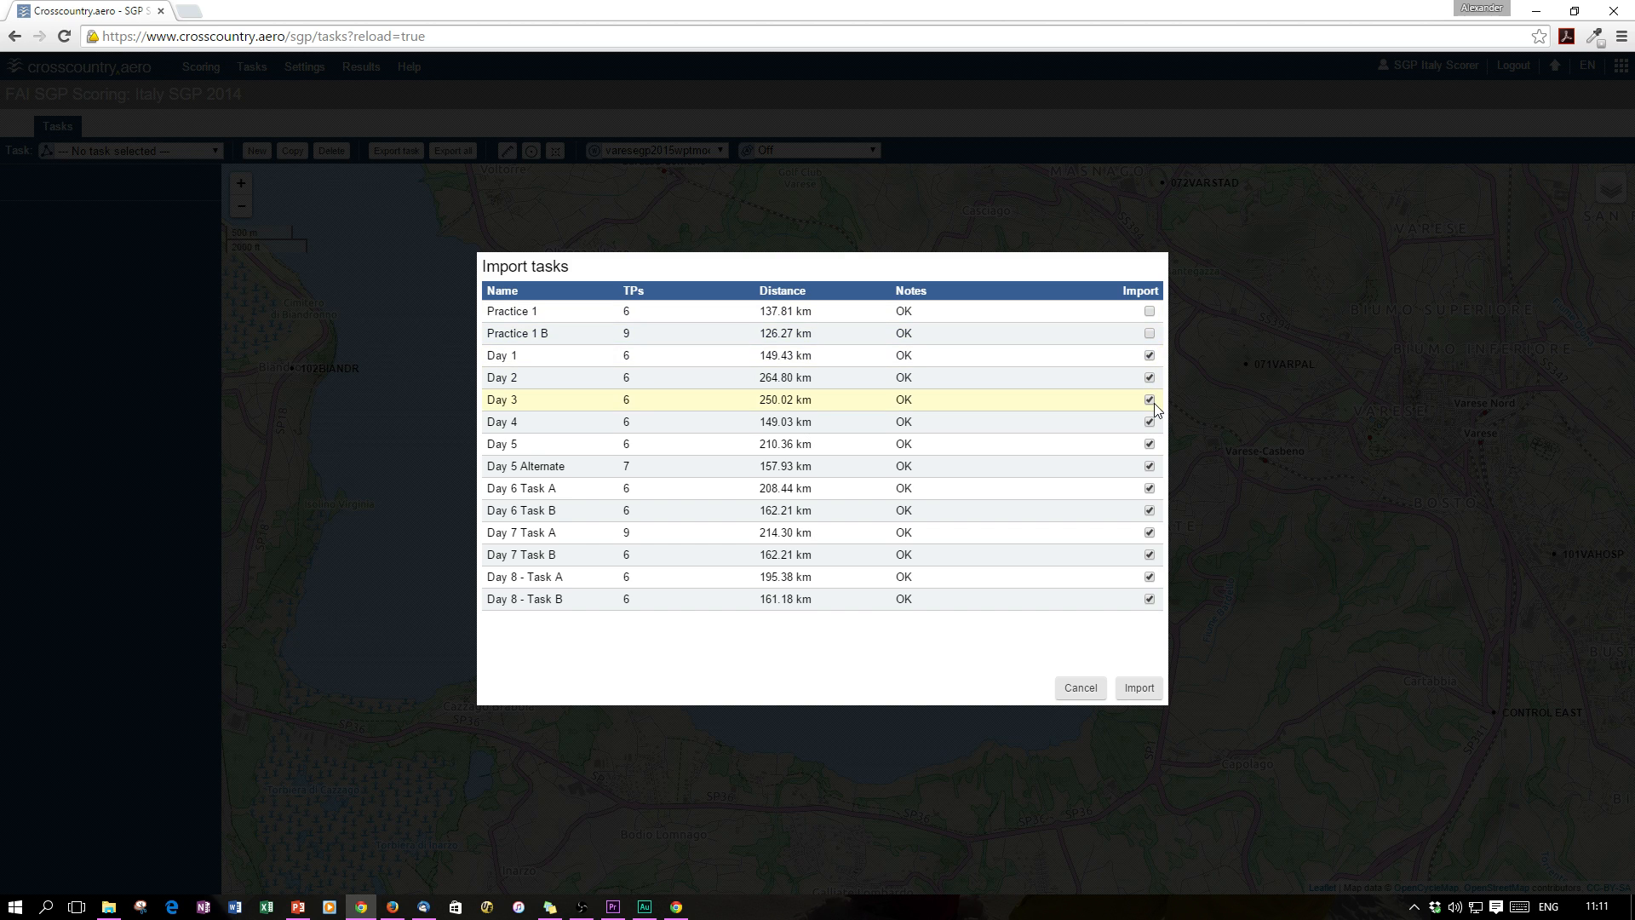
pyautogui.click(1149, 400)
pyautogui.click(1150, 422)
pyautogui.click(1150, 444)
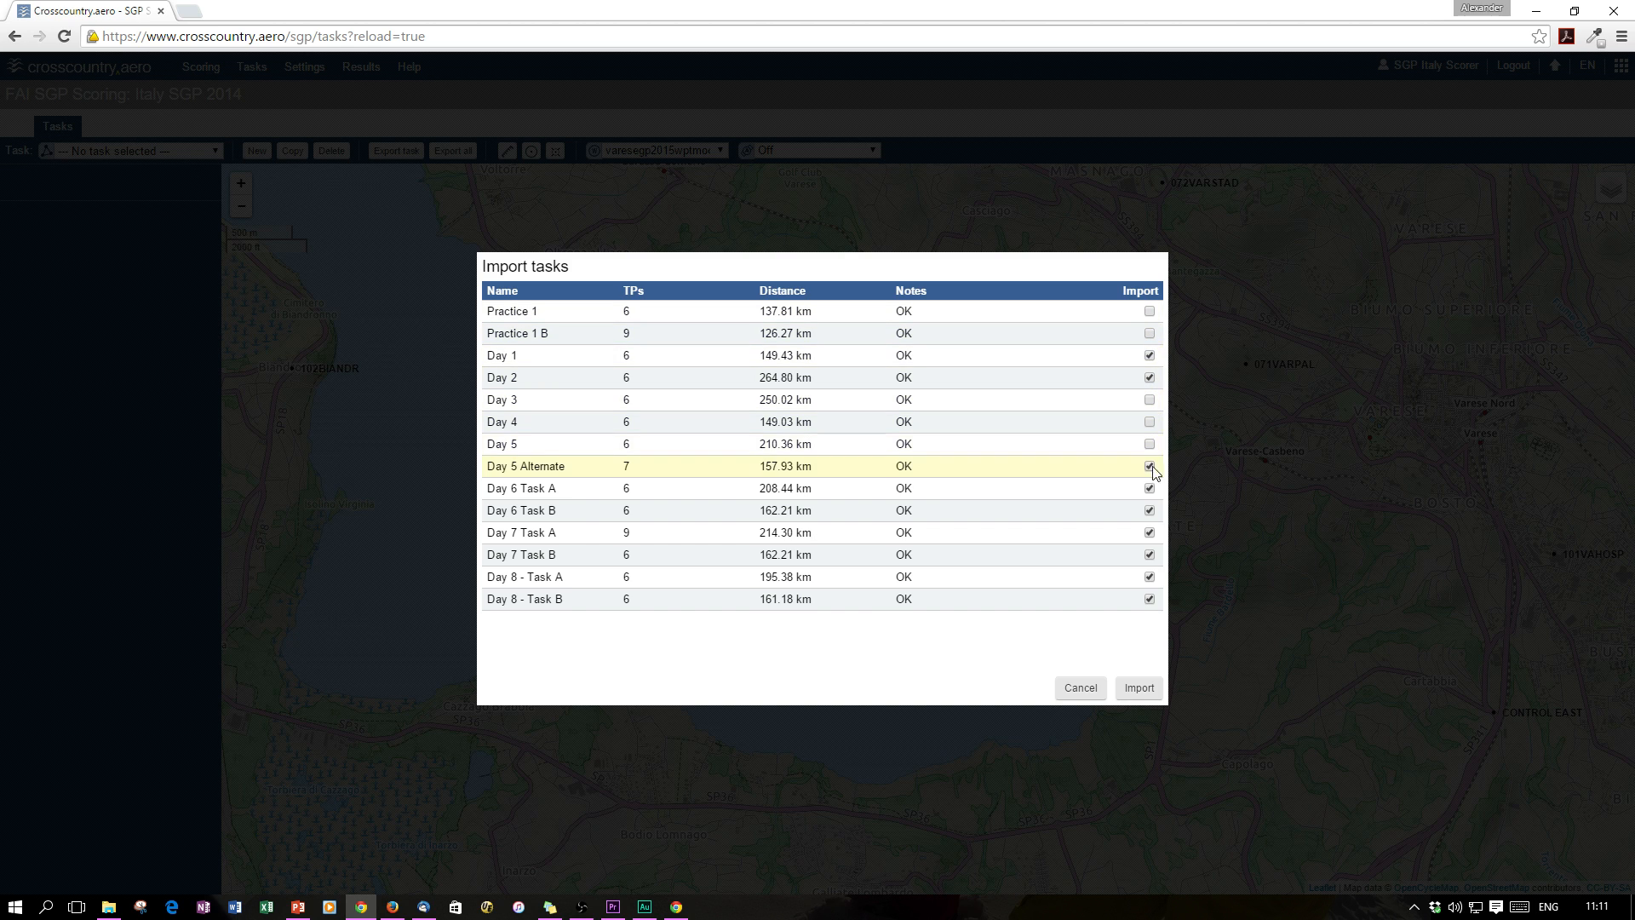
pyautogui.click(1149, 466)
pyautogui.click(1149, 487)
pyautogui.click(1150, 510)
pyautogui.click(1150, 532)
pyautogui.click(1150, 554)
pyautogui.click(1149, 576)
pyautogui.click(1150, 599)
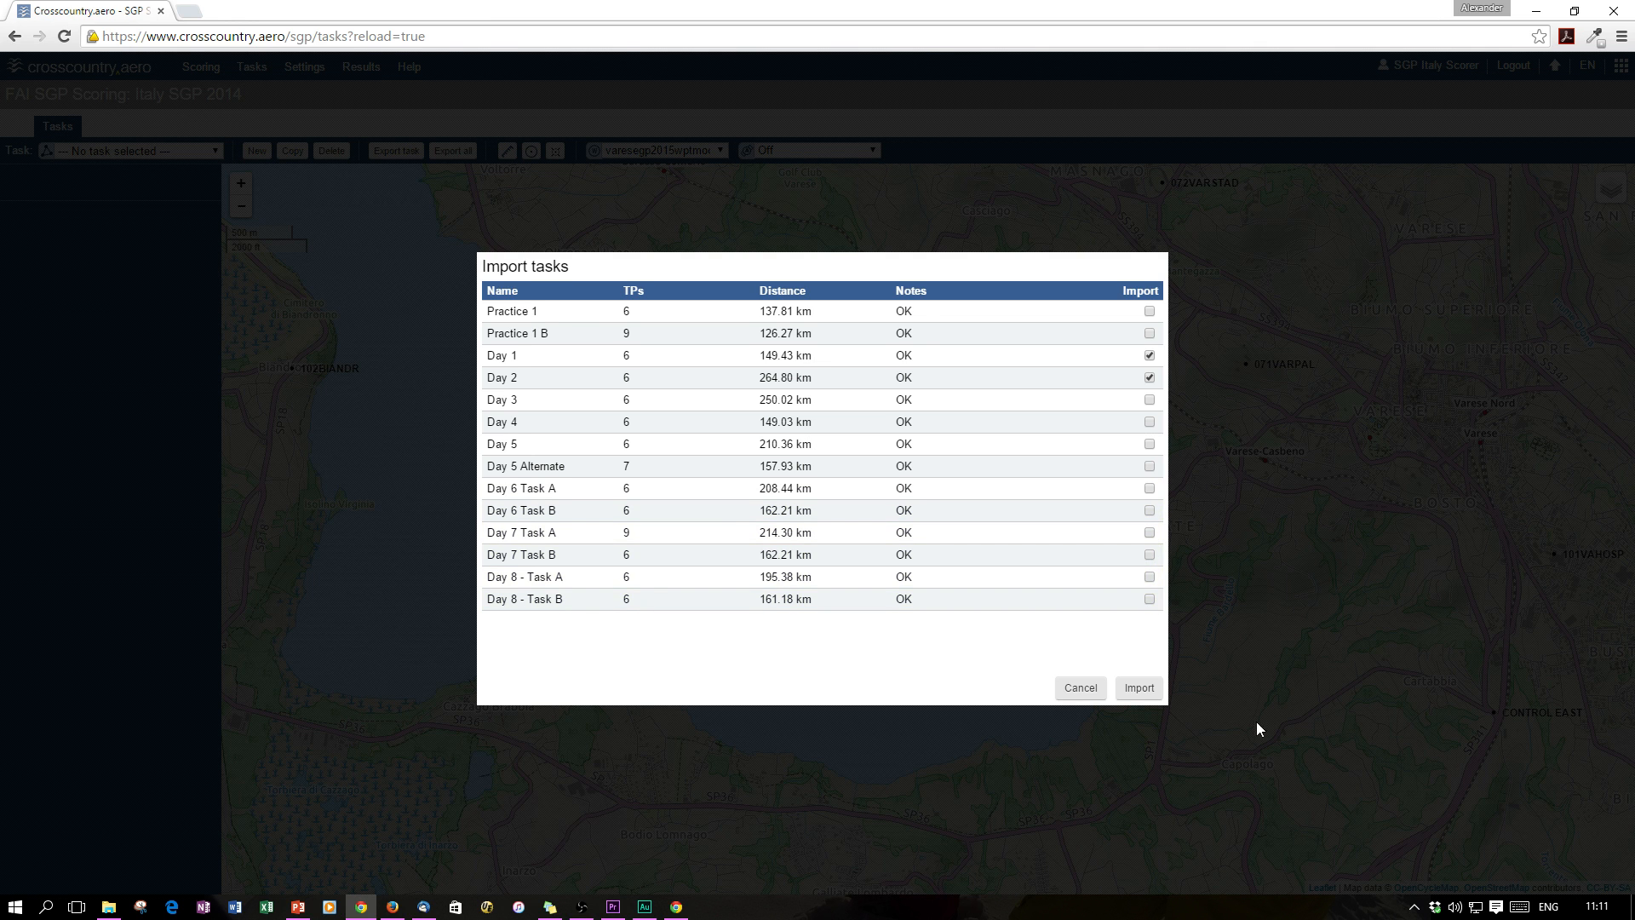
pyautogui.click(1139, 692)
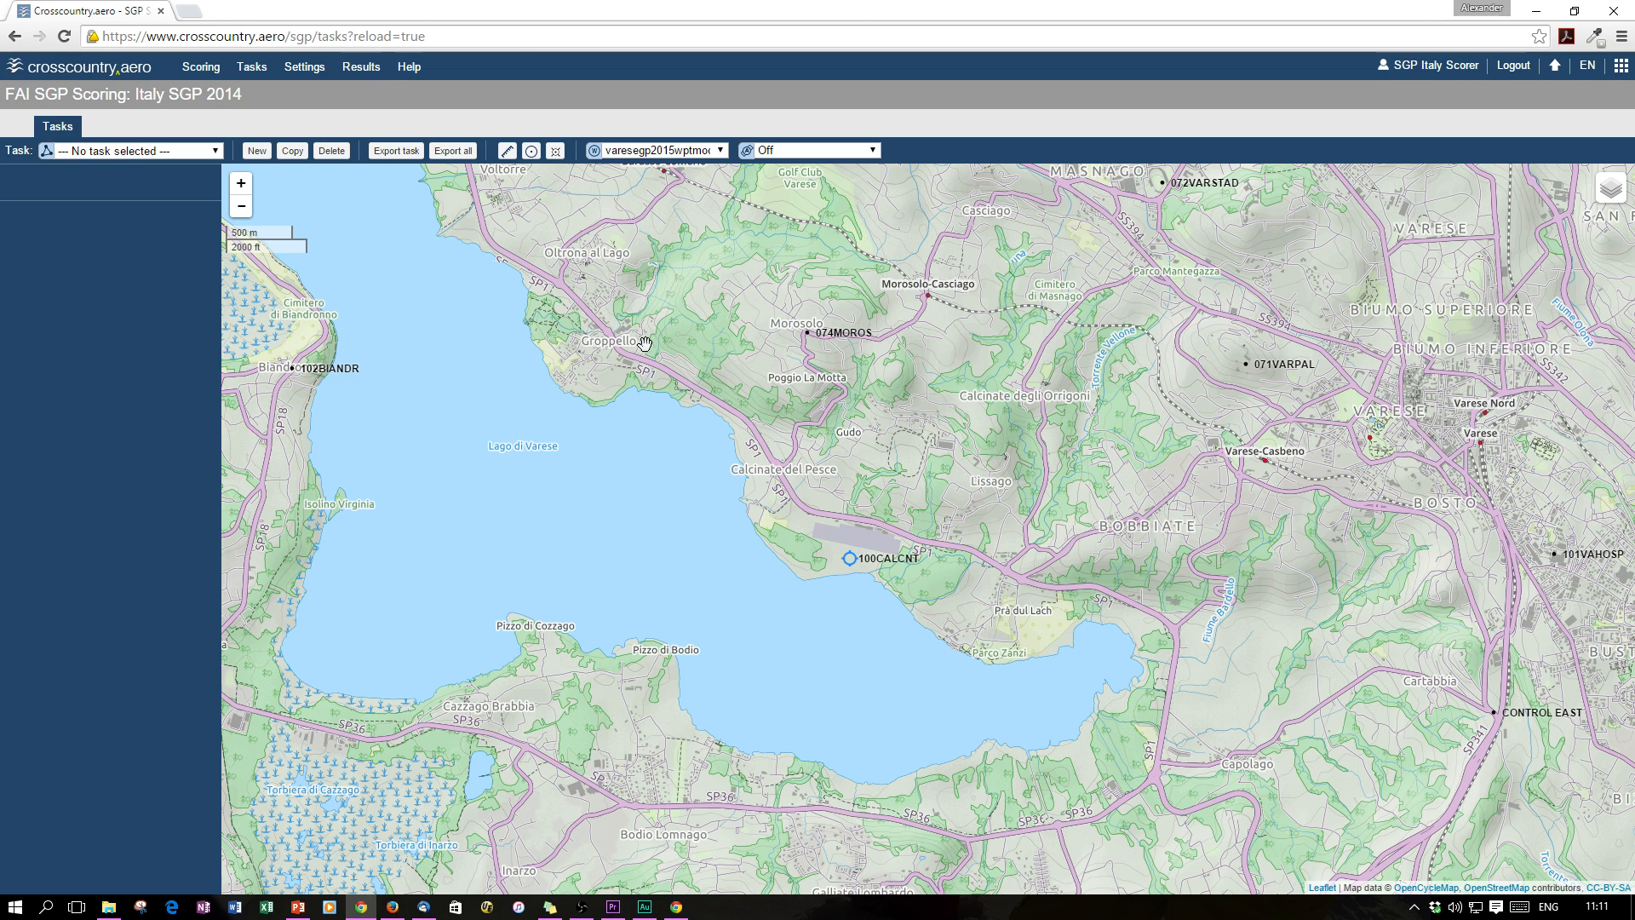
# View the imported Day 1 and Day 2 (264.8 km) tasks, then begin a new task
pyautogui.click(163, 151)
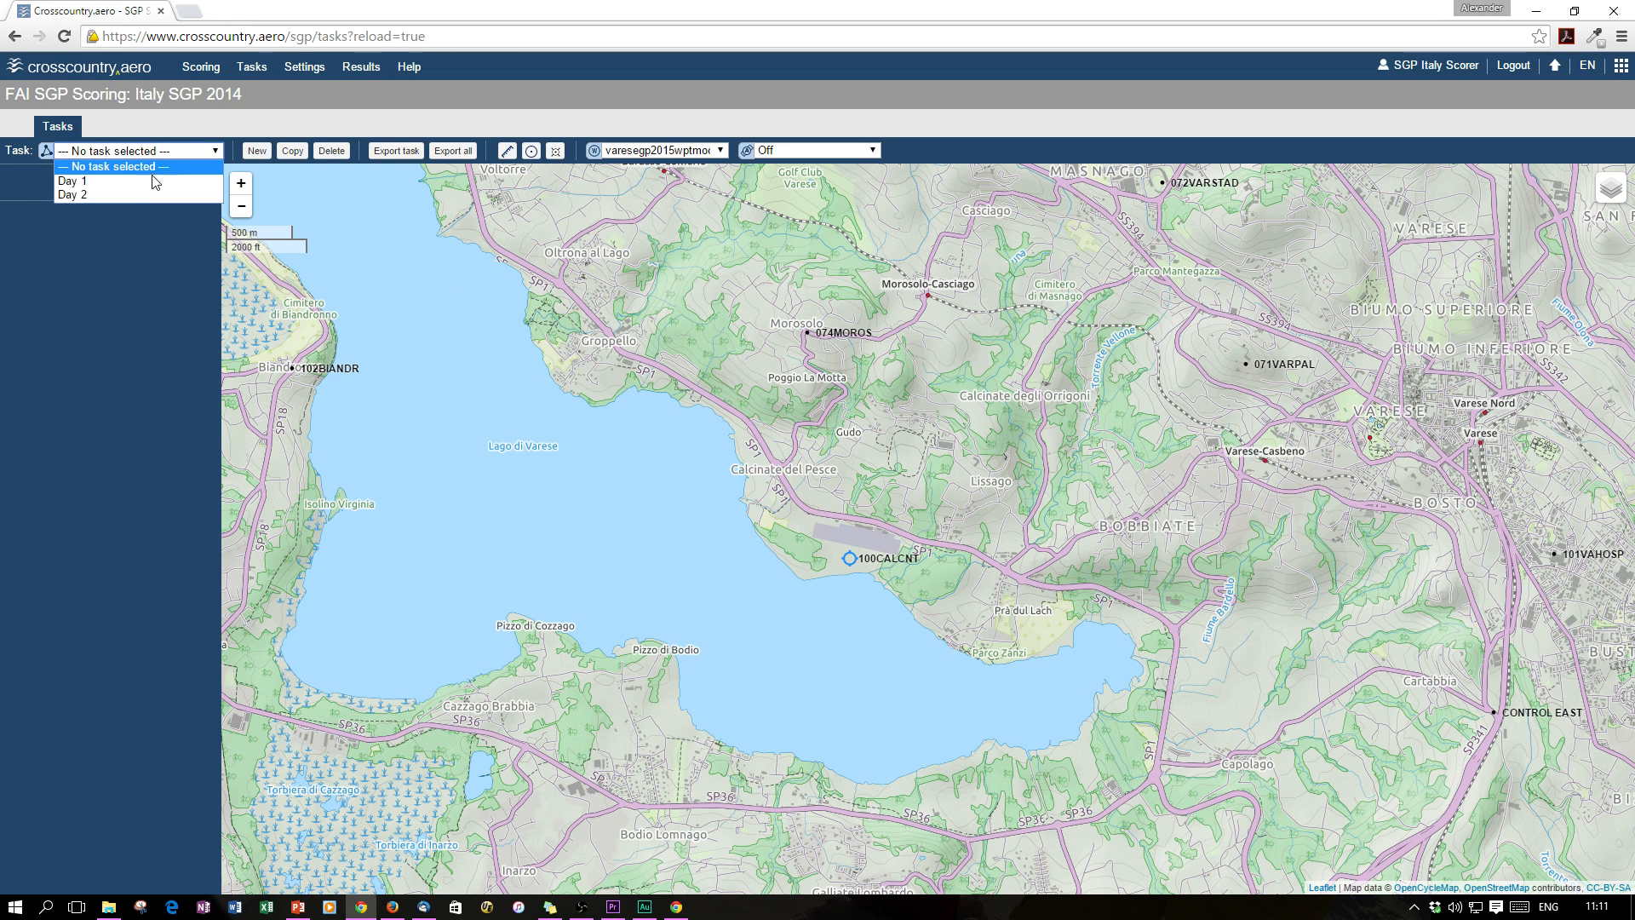
pyautogui.click(155, 181)
pyautogui.click(120, 152)
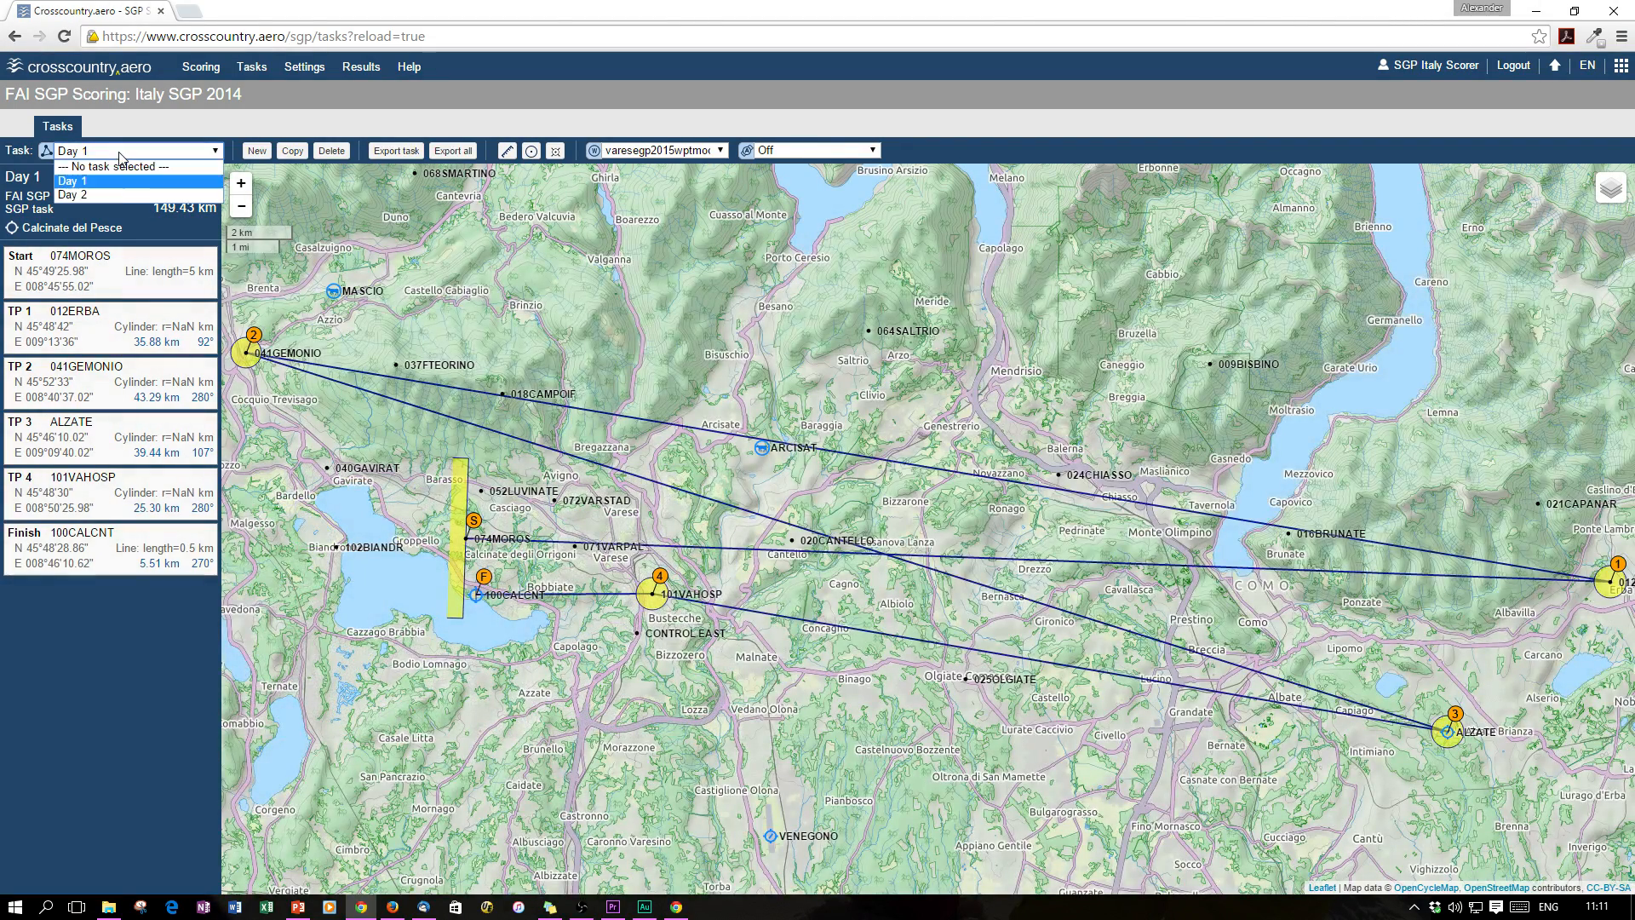
pyautogui.click(121, 194)
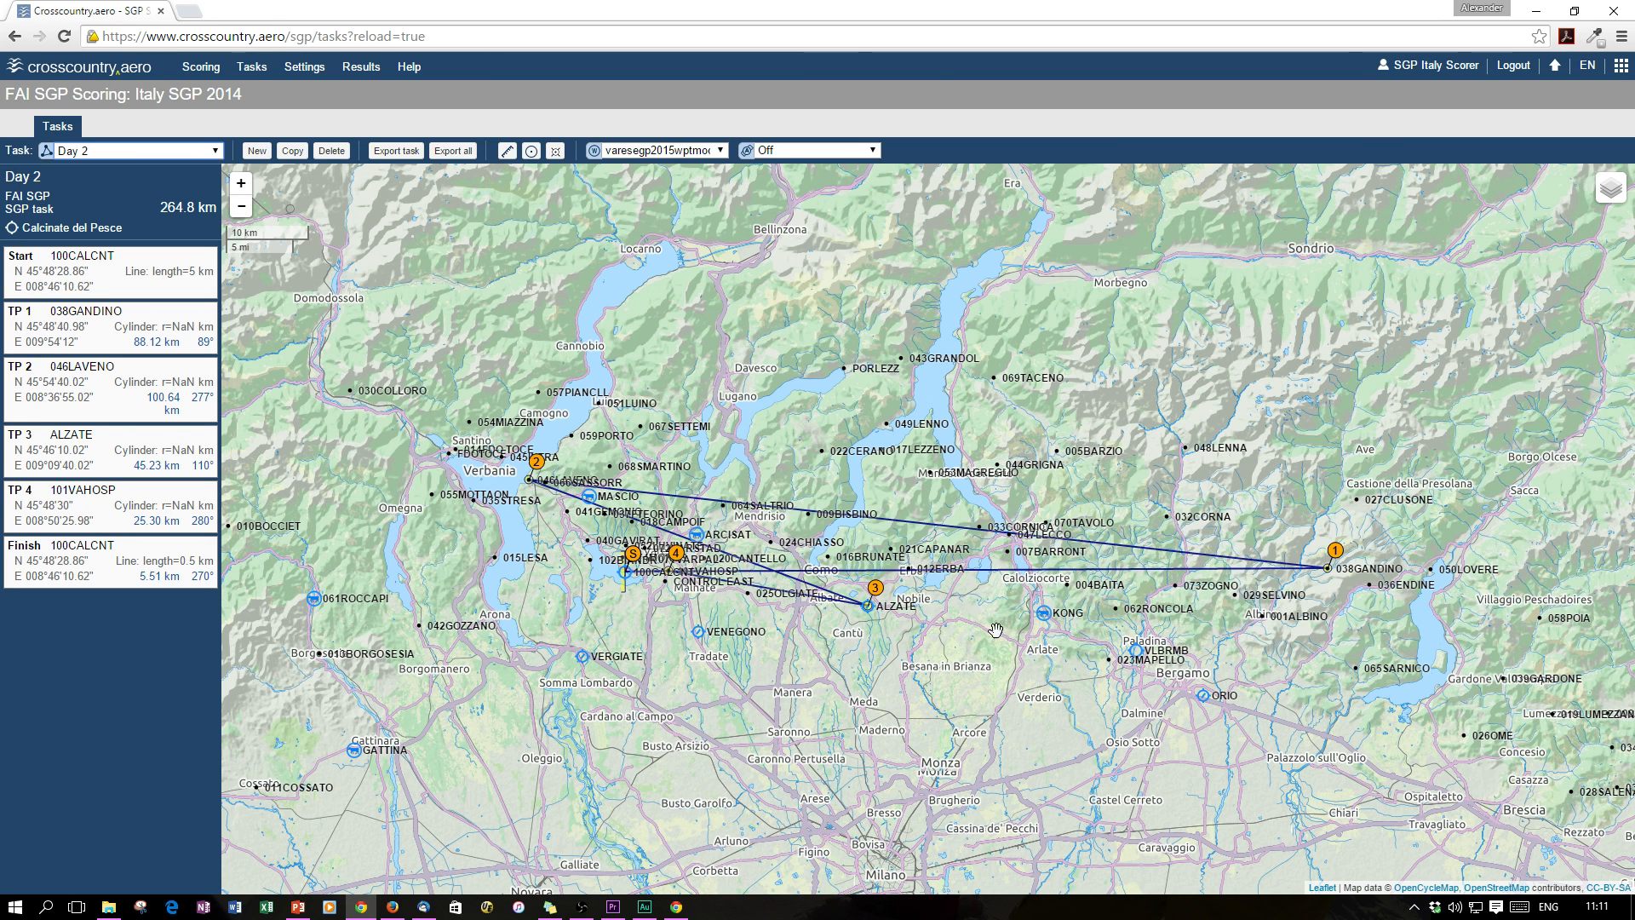
pyautogui.click(256, 152)
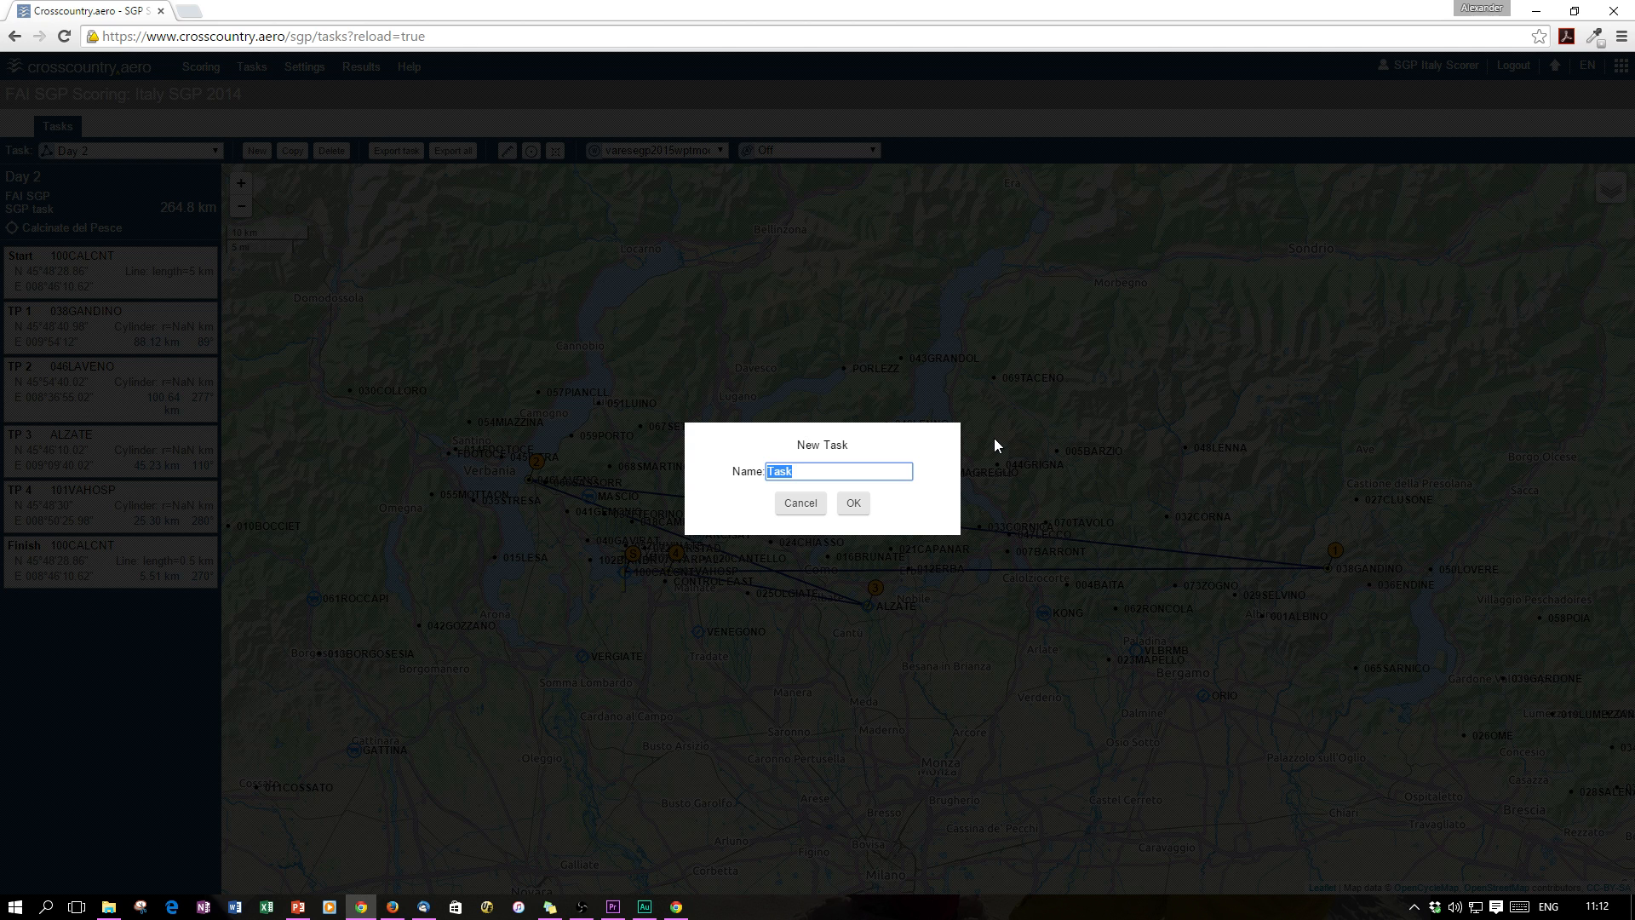
# Name the new task 'Practice 1 - Task A' and confirm it
pyautogui.write('Practice 1 - Task A')
pyautogui.click(852, 504)
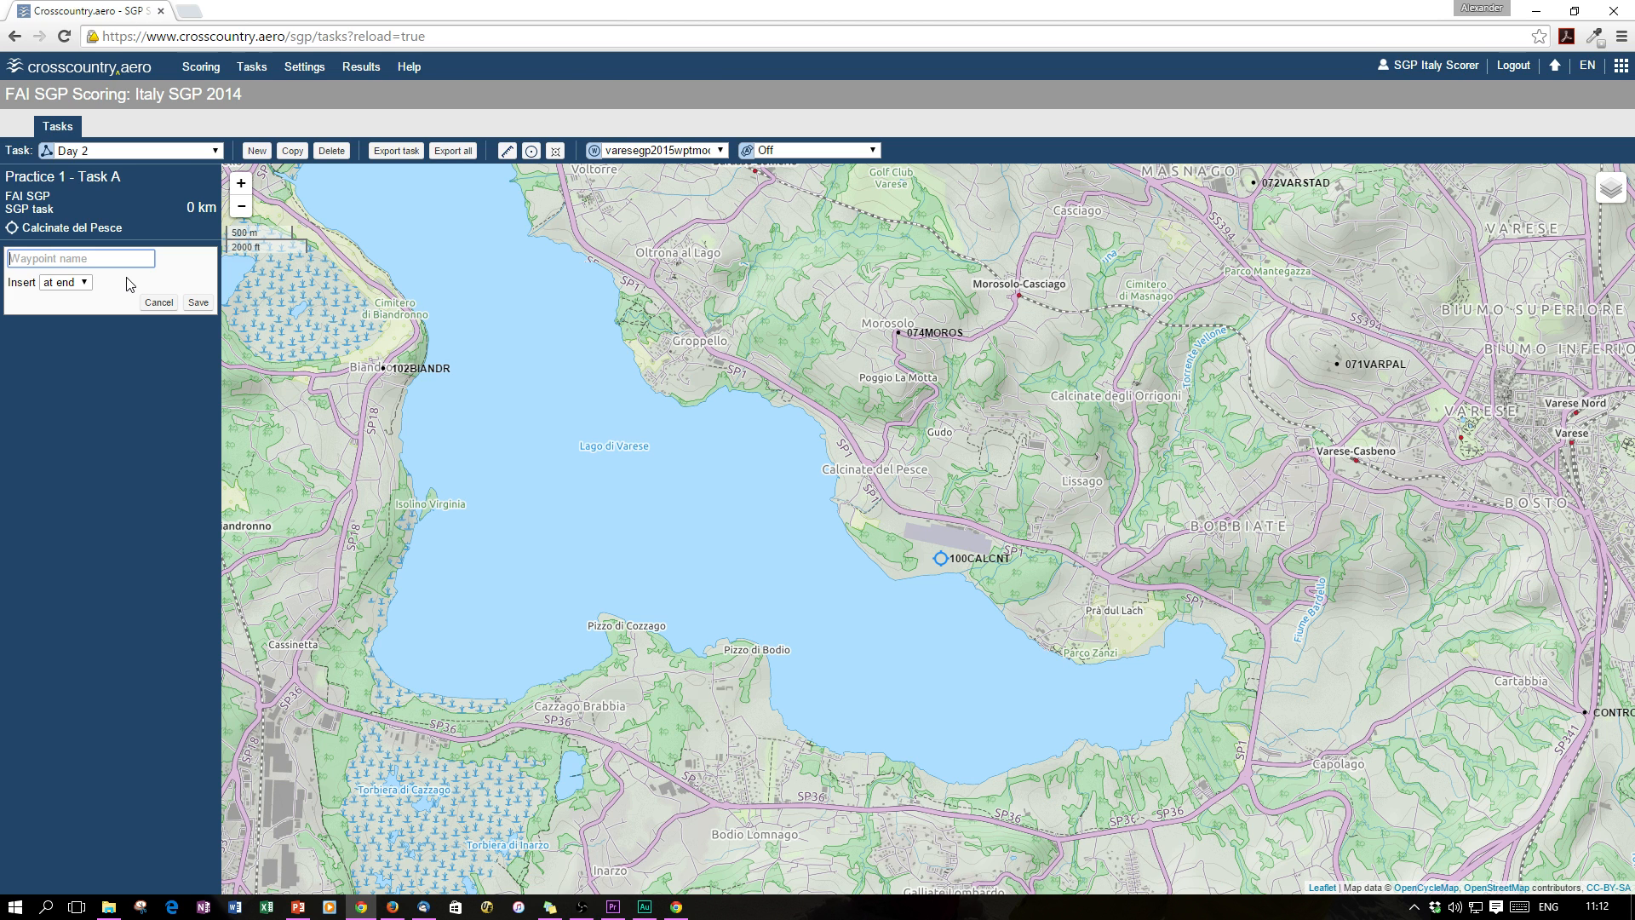
# Set 074MOROS as the task's start, with its 5 km start line
pyautogui.write('074')
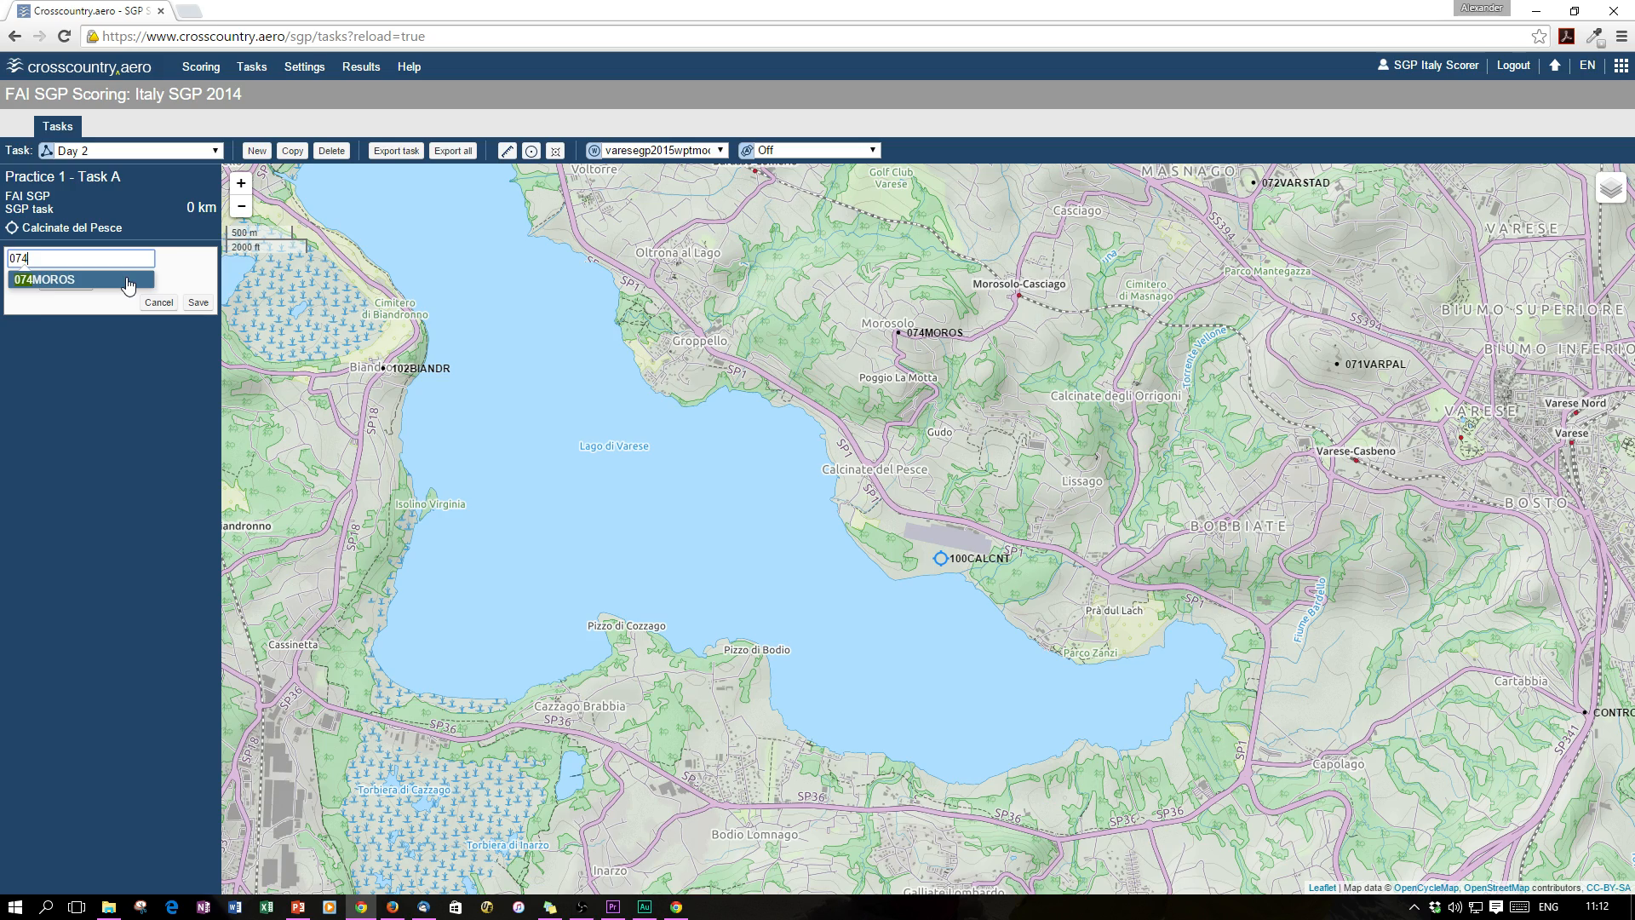
pyautogui.click(128, 281)
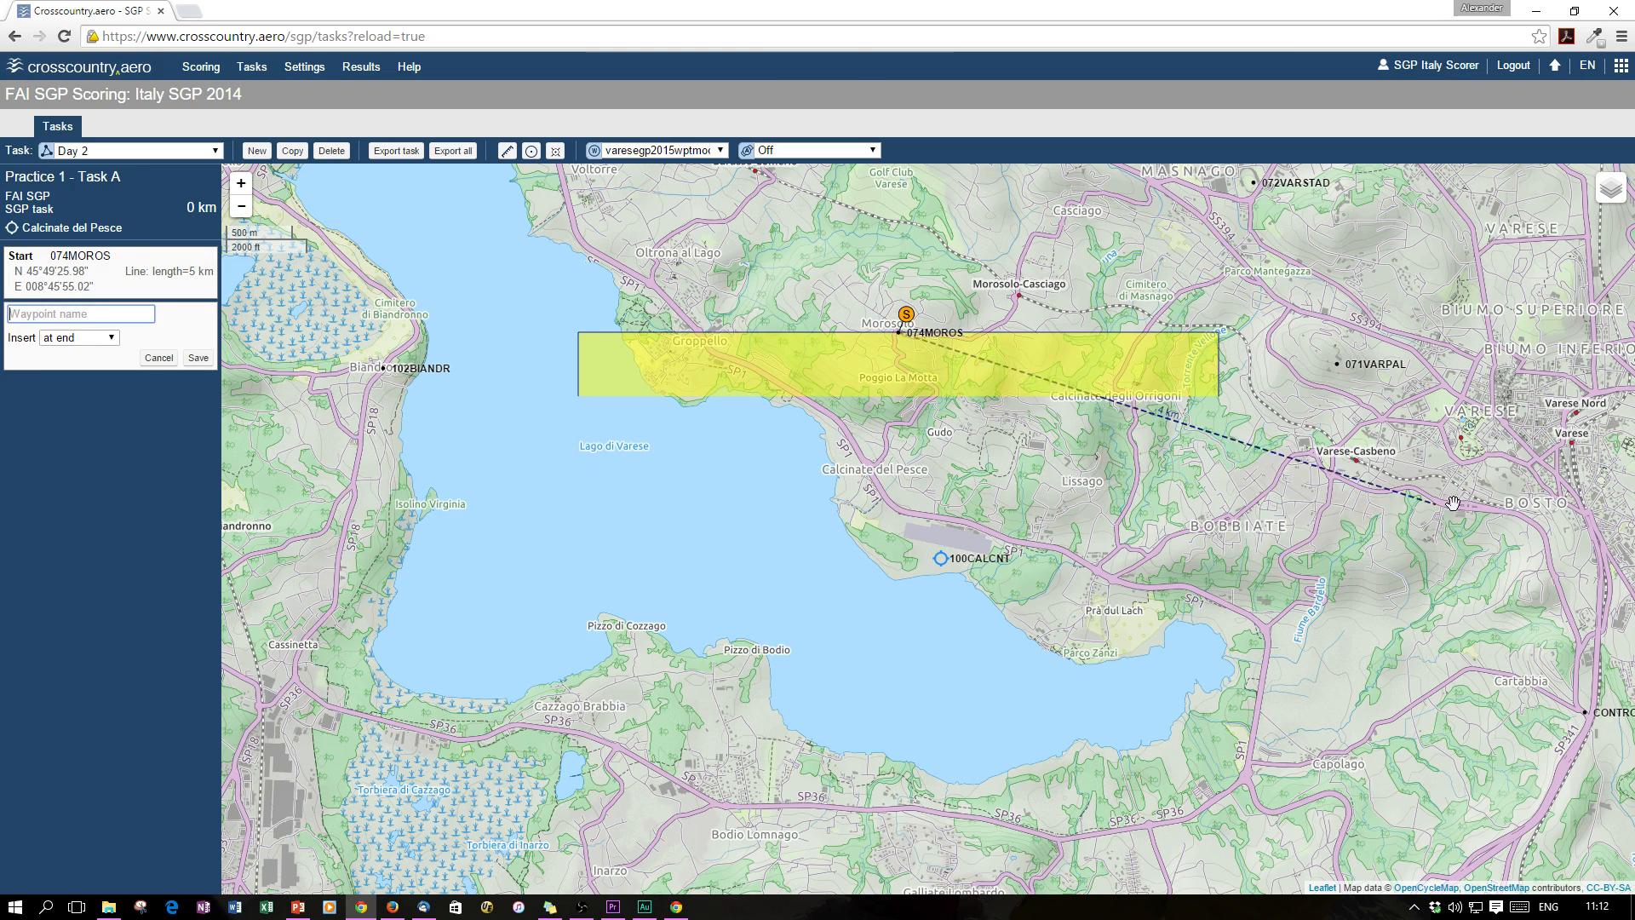
pyautogui.moveTo(1456, 503); pyautogui.dragTo(832, 471)
pyautogui.scroll(-1, 937, 477)
pyautogui.scroll(-1, 938, 478)
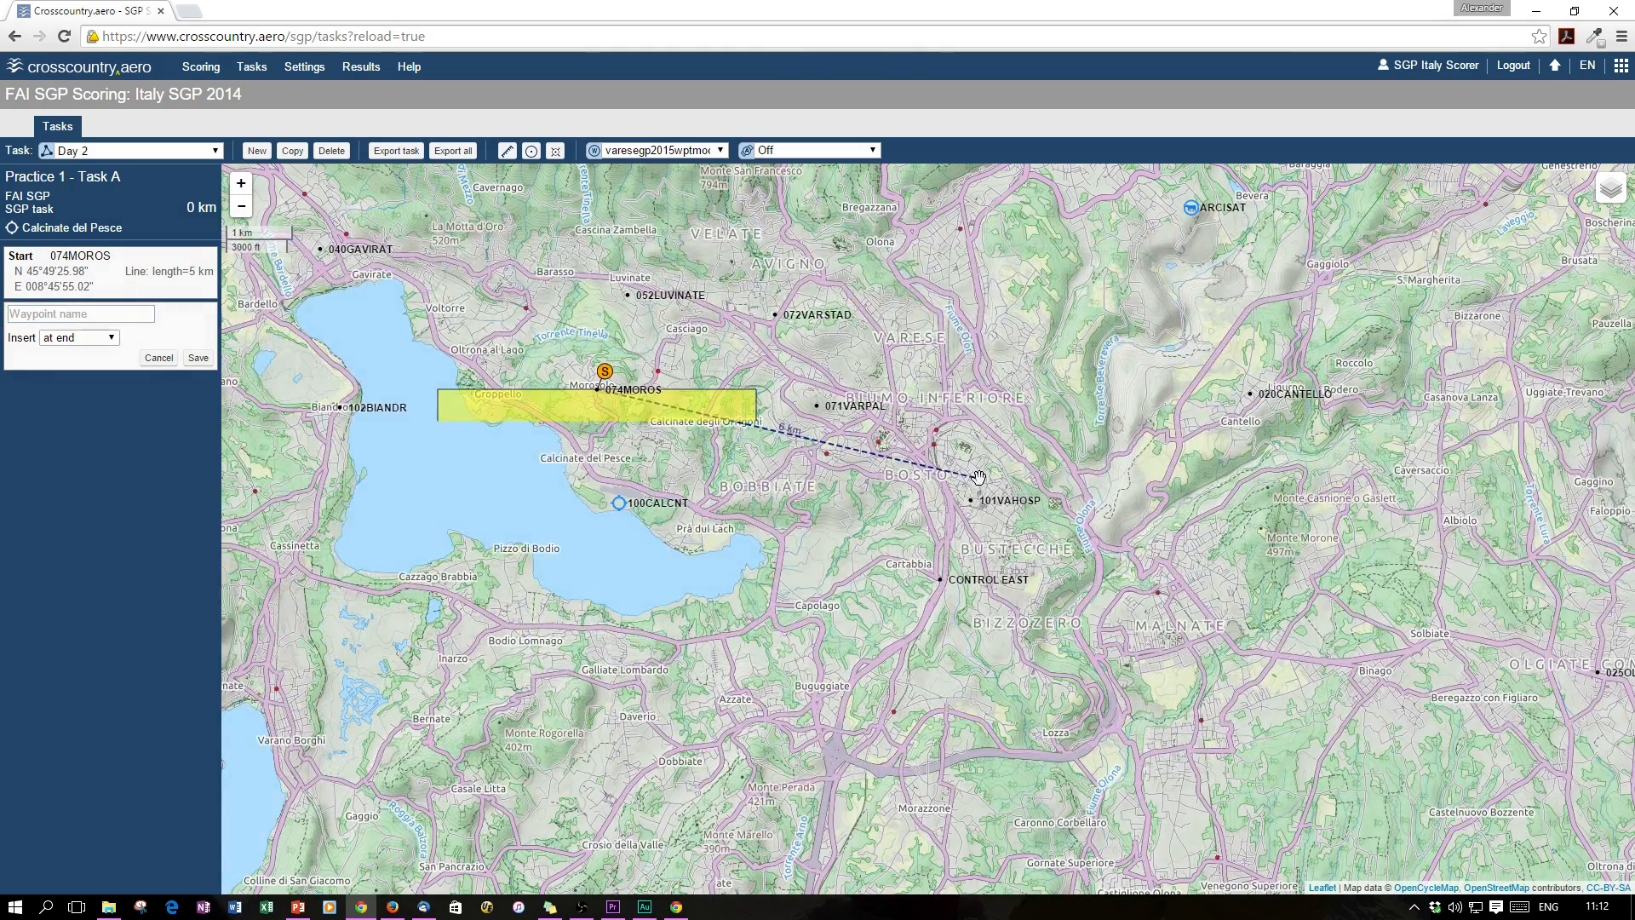
pyautogui.moveTo(1397, 540); pyautogui.dragTo(1022, 503)
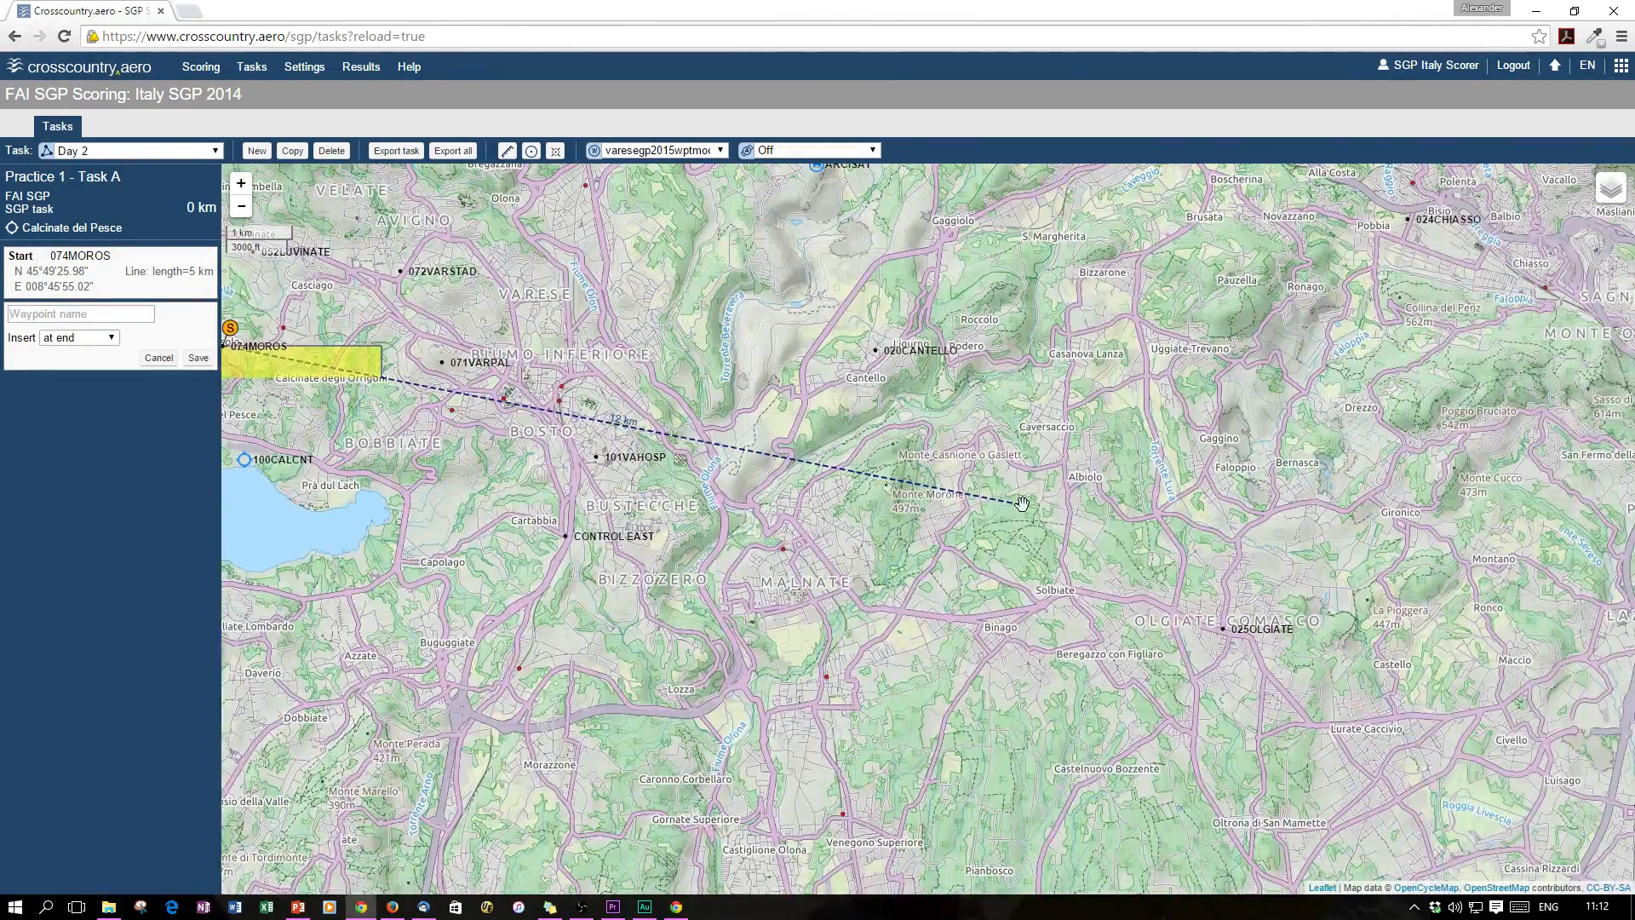
pyautogui.scroll(-1, 1021, 503)
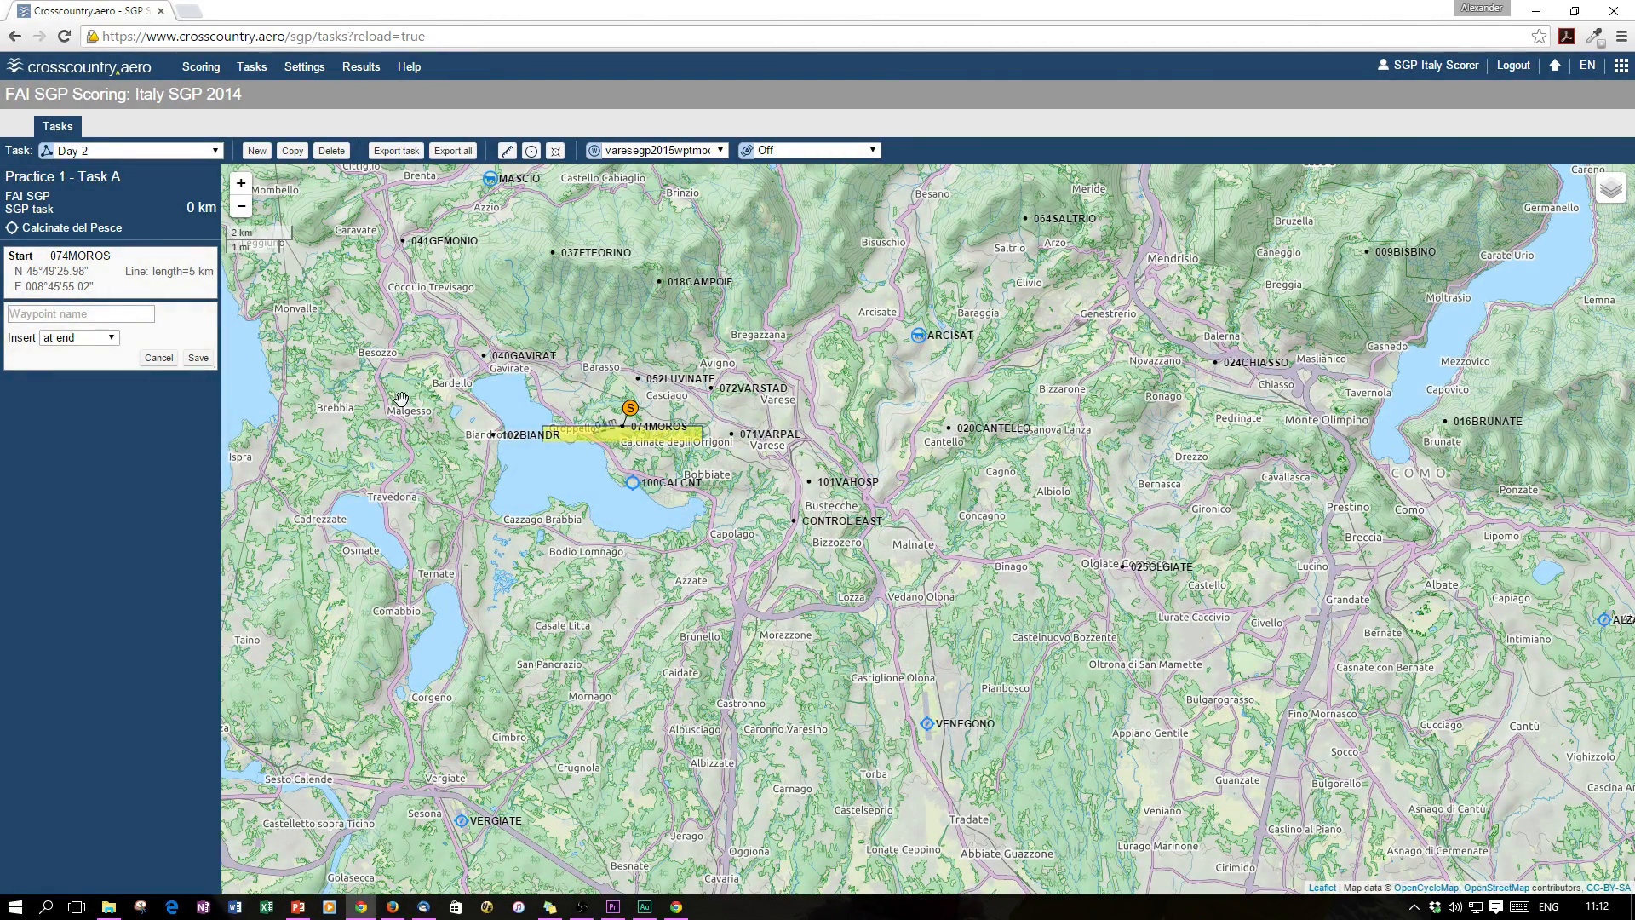
pyautogui.click(84, 317)
# Add 016BRUNATE and 041GEMONIO as the first two turnpoints
pyautogui.write('Bru')
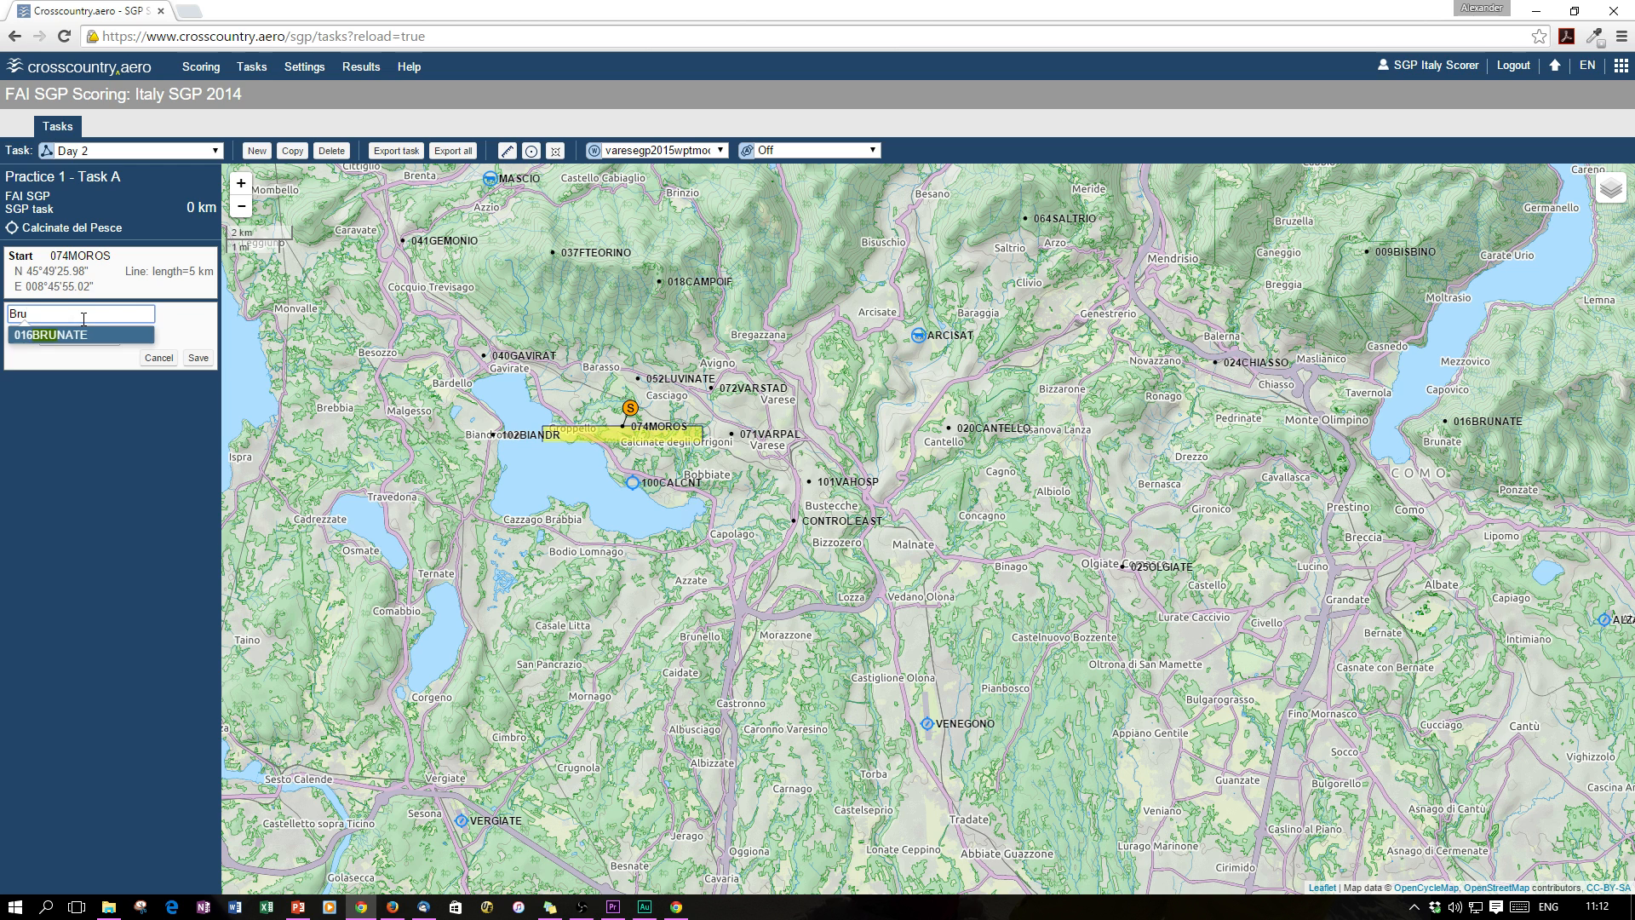
pyautogui.press('Return')
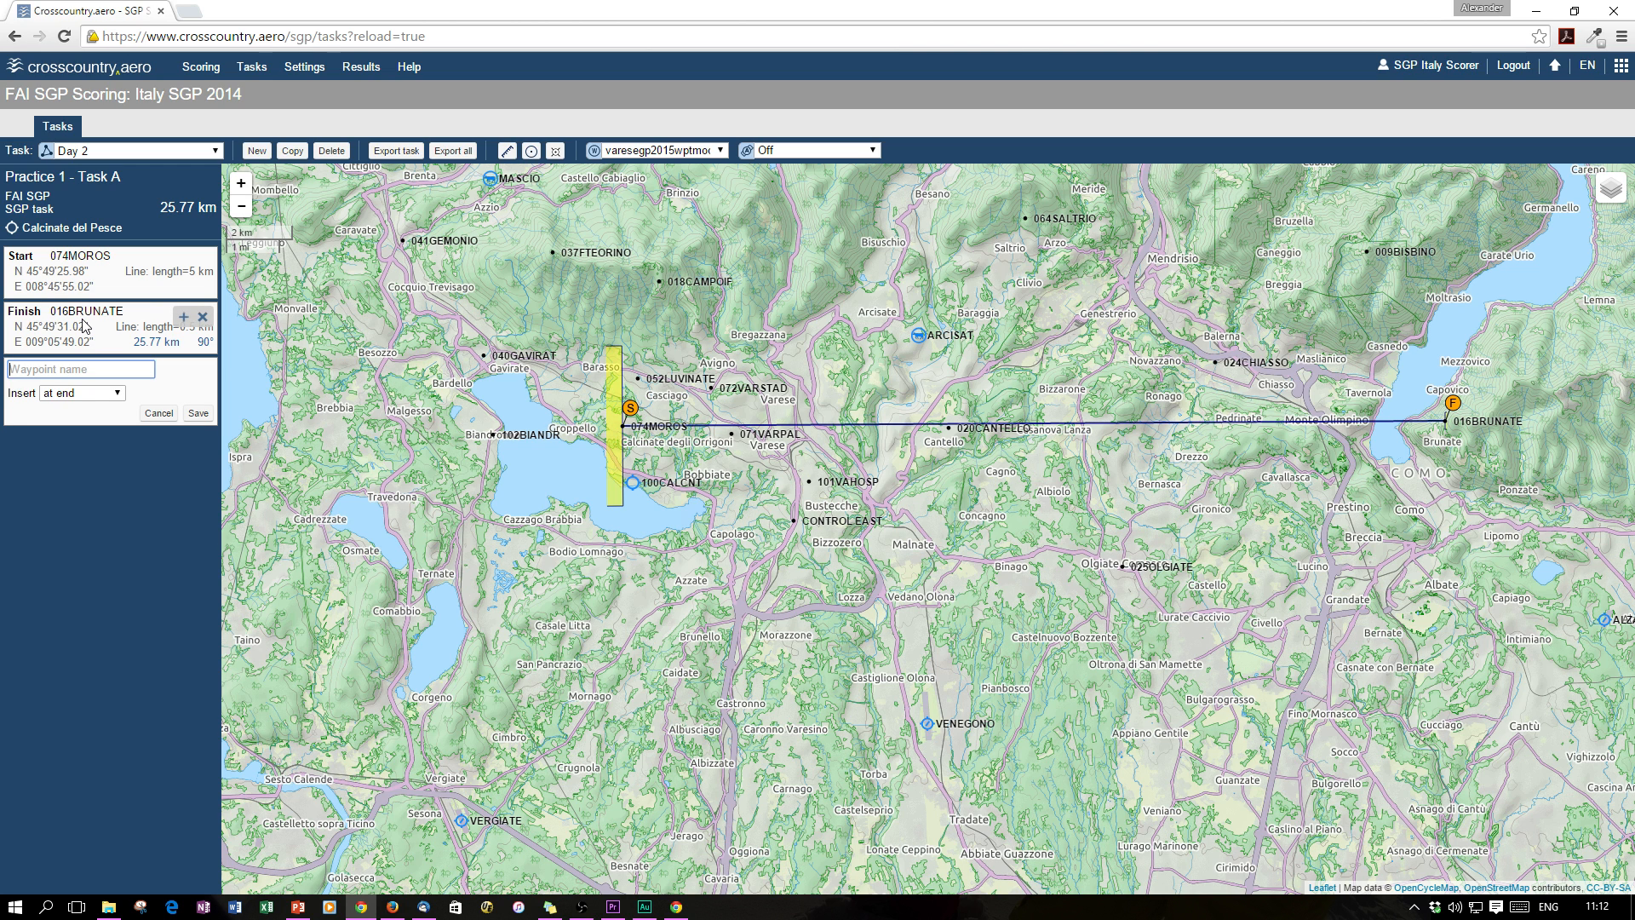
pyautogui.write('041')
pyautogui.press('Return')
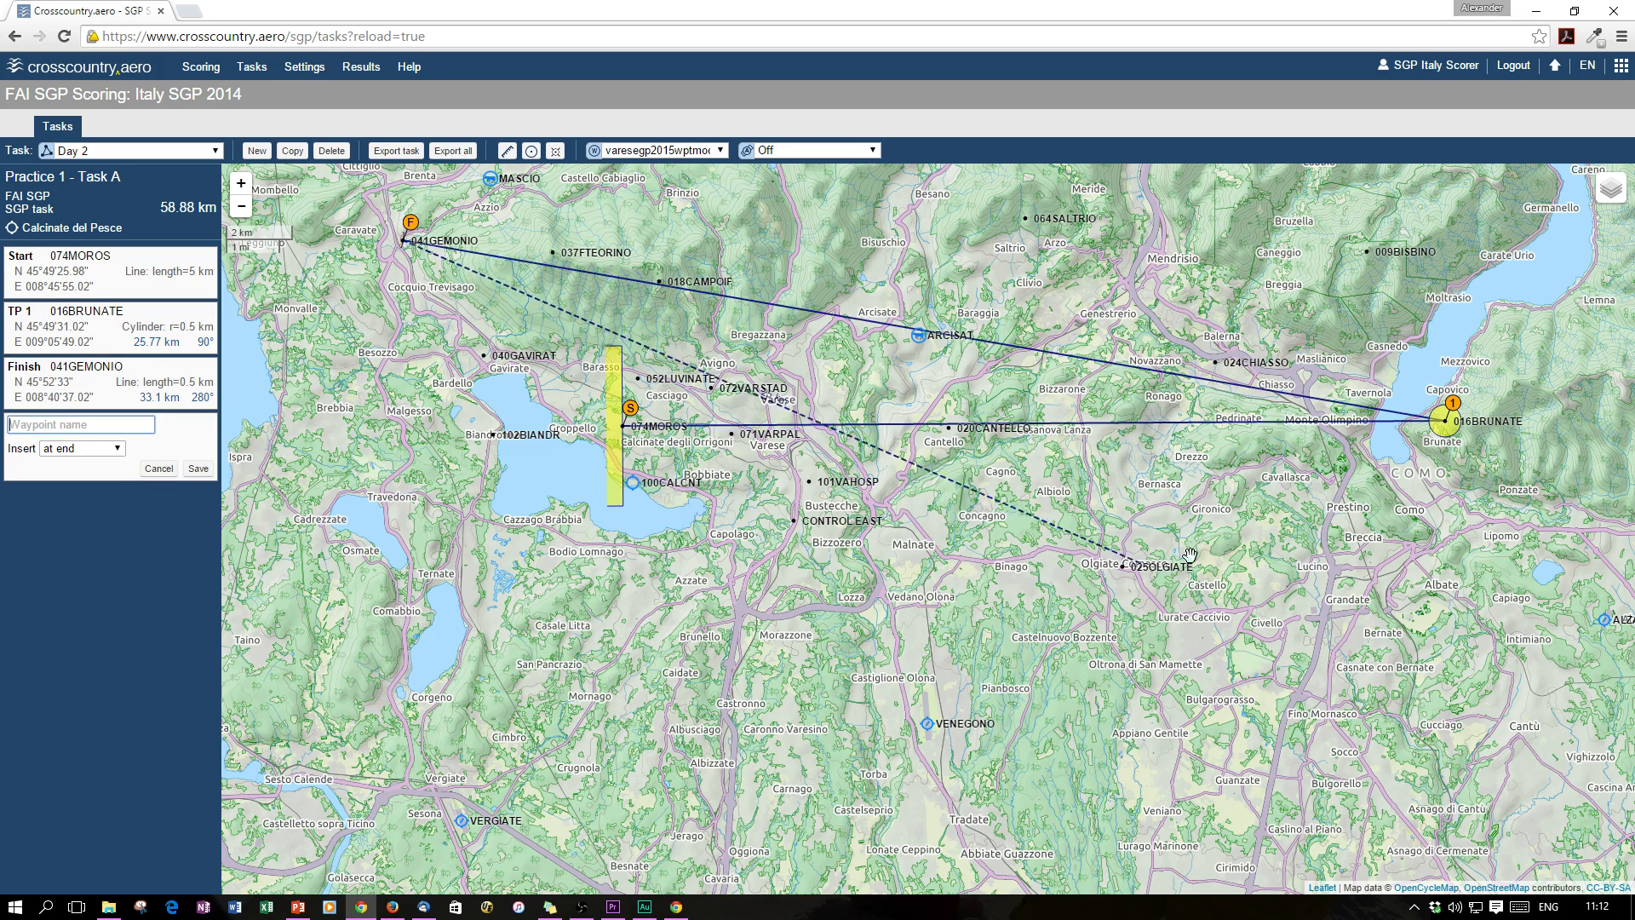
# Add 012ERBA and CONTROL EAST from the map, finishing at 100CALCNT for 137.88 km
pyautogui.moveTo(1351, 506); pyautogui.dragTo(1085, 588)
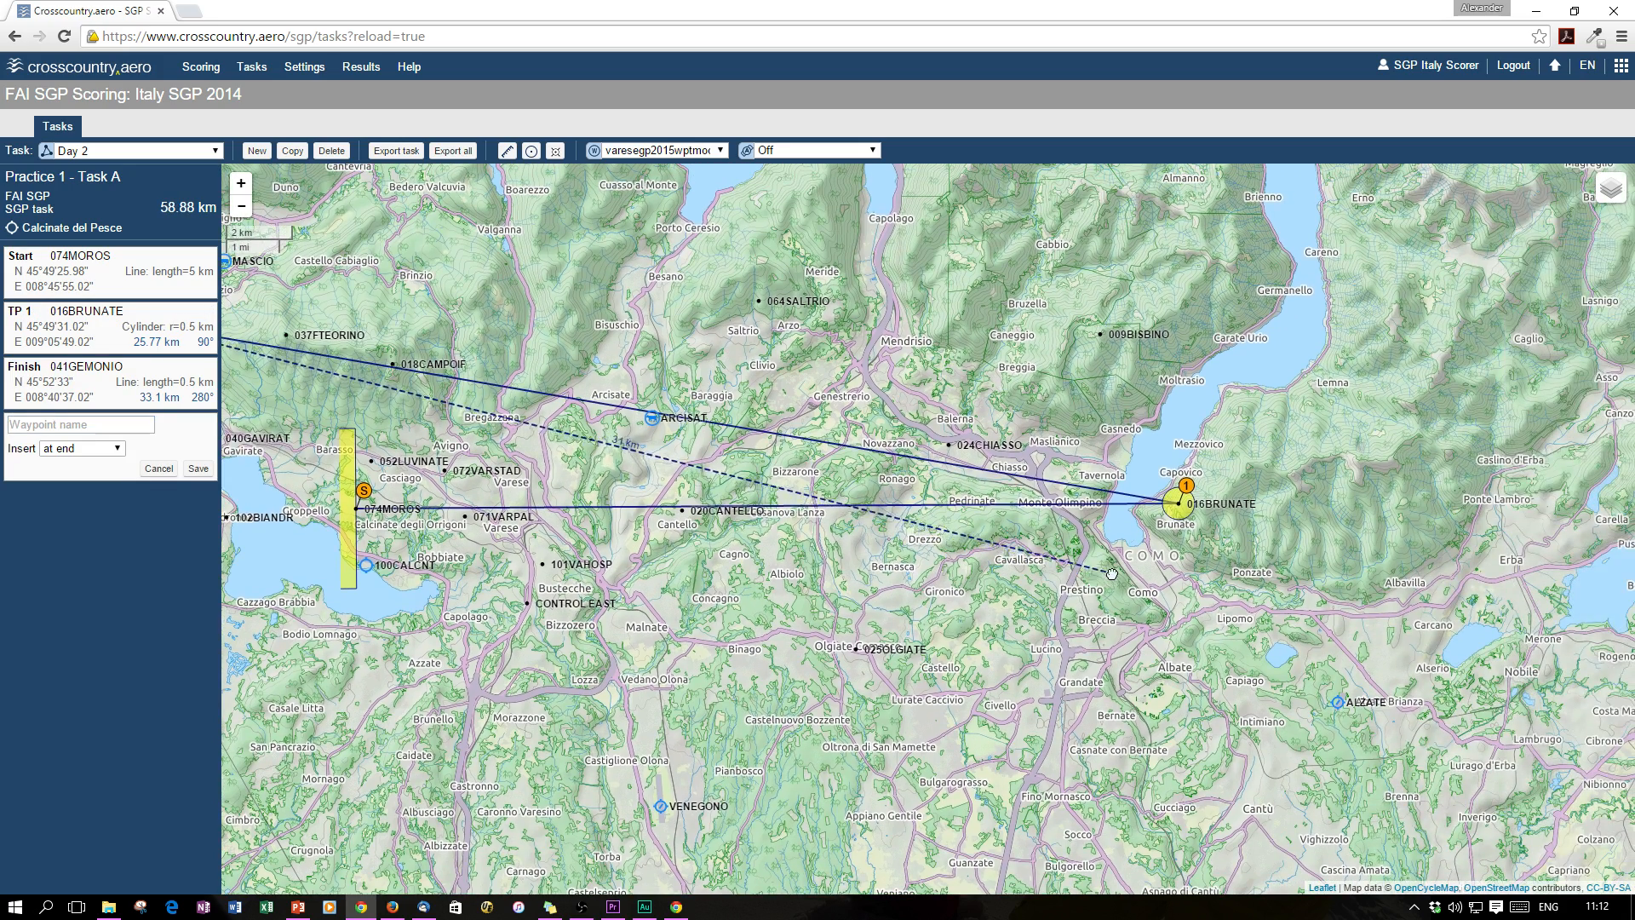
pyautogui.moveTo(1372, 681); pyautogui.dragTo(1101, 628)
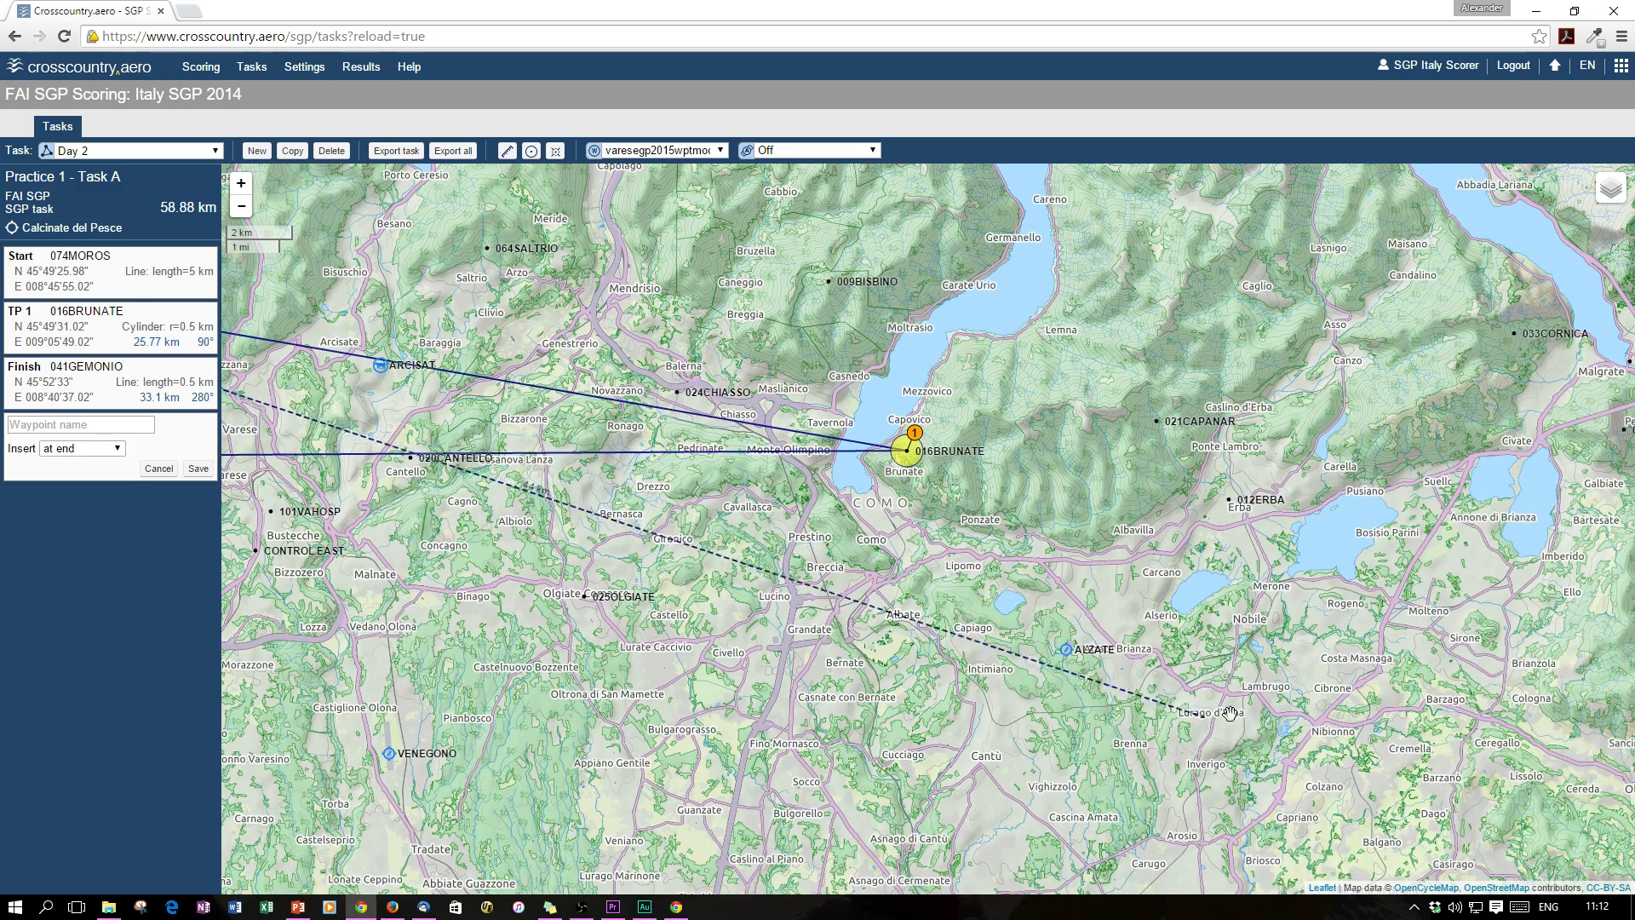
pyautogui.click(1256, 504)
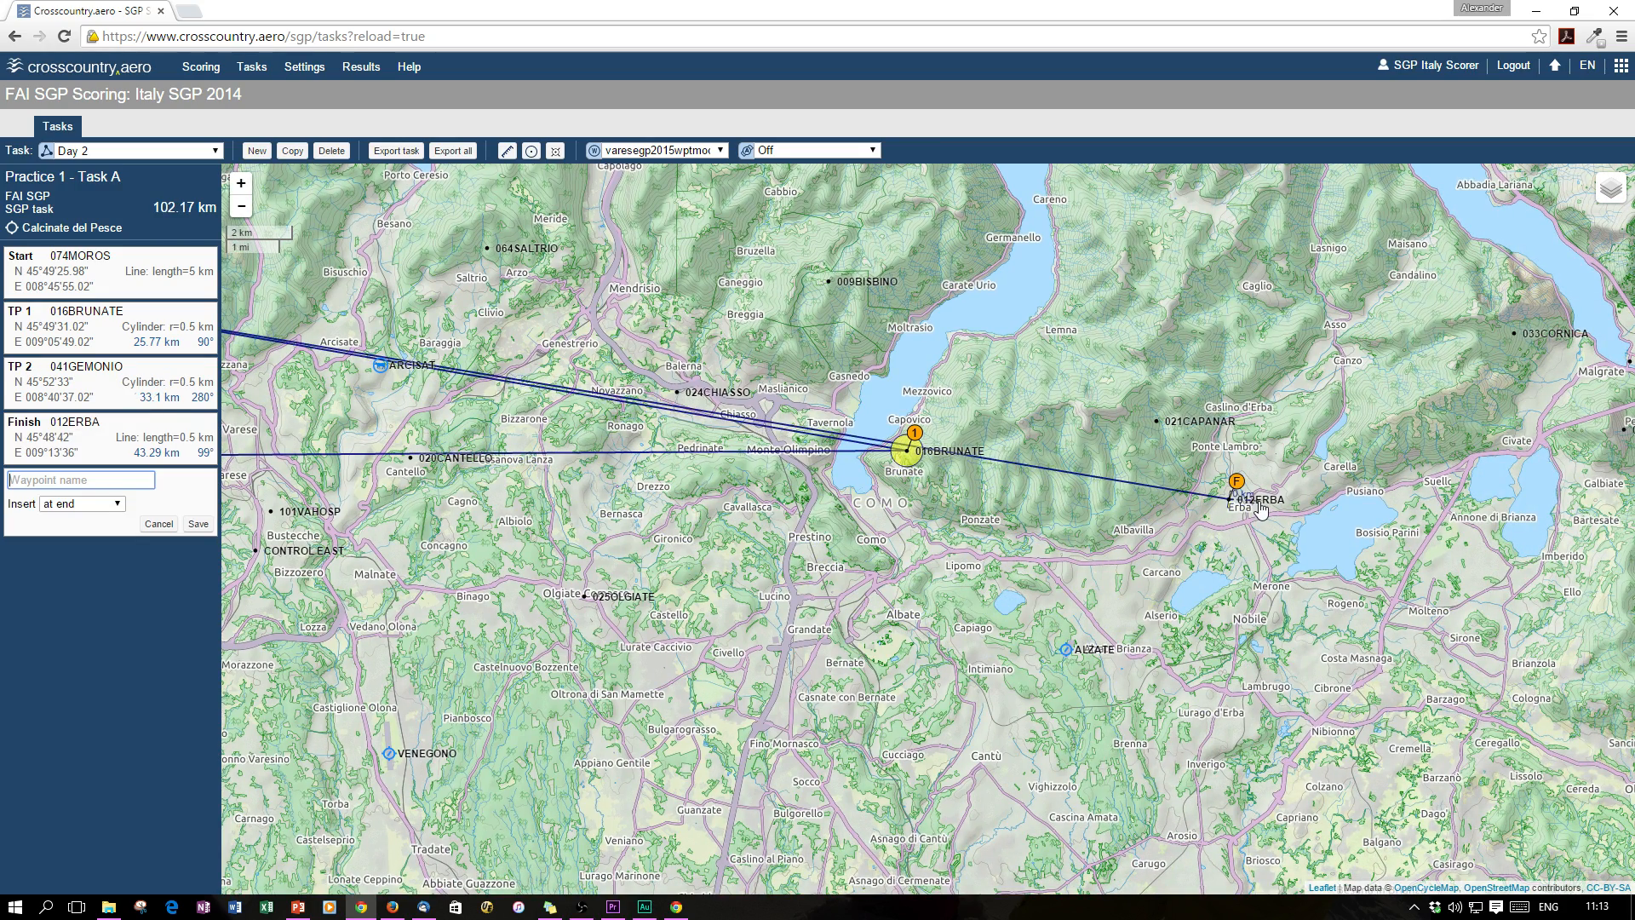
pyautogui.moveTo(643, 595); pyautogui.dragTo(1328, 600)
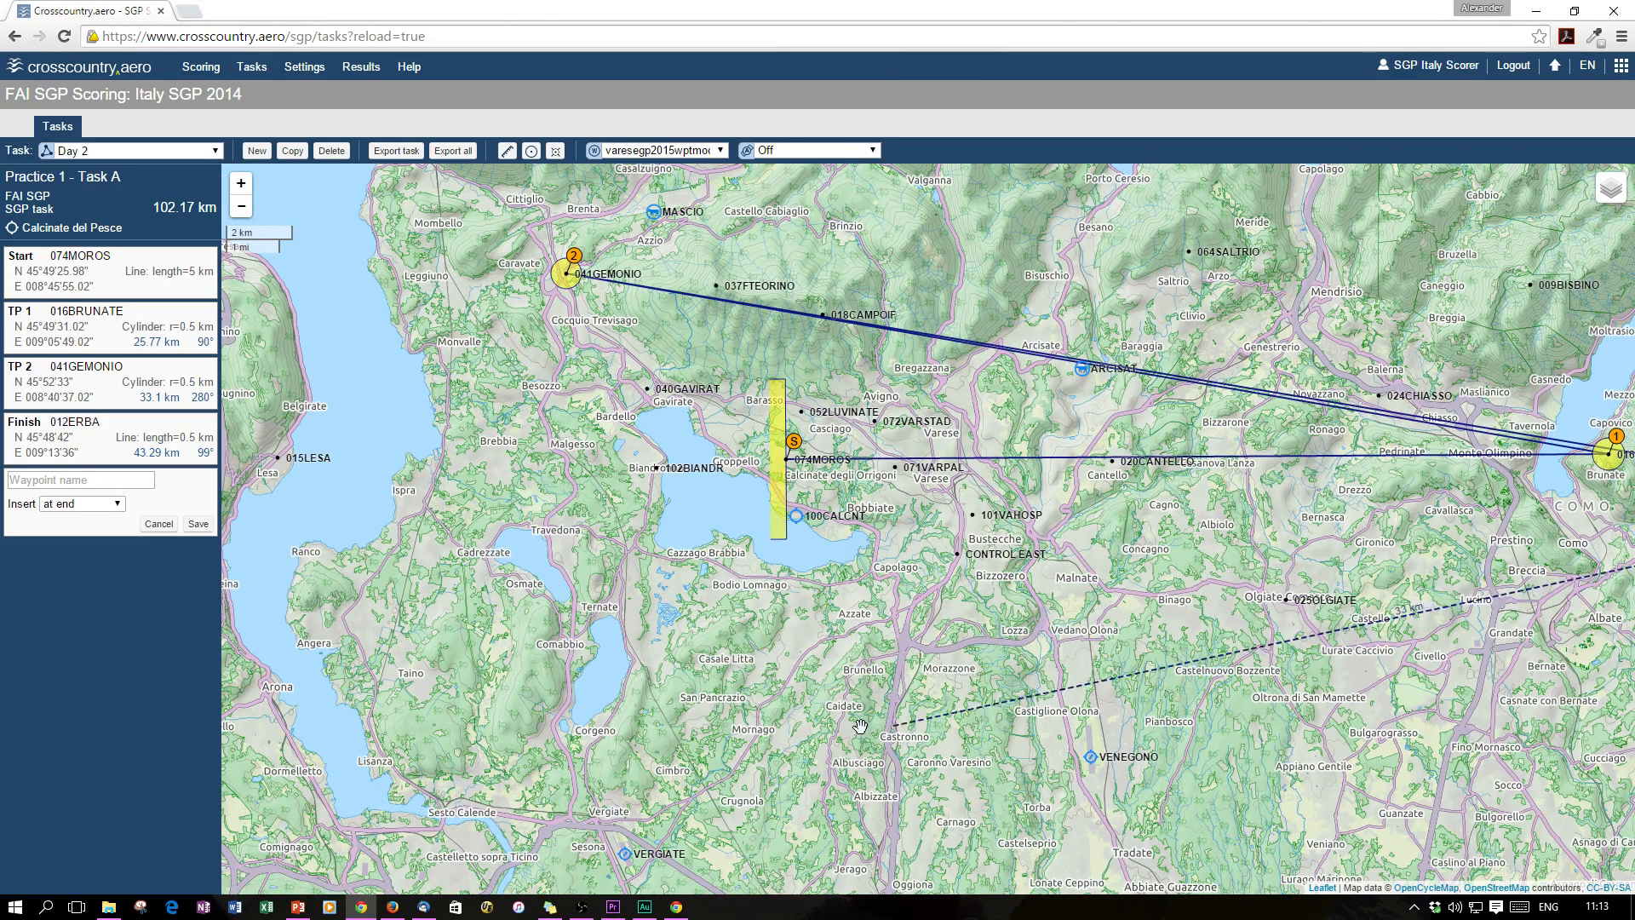
pyautogui.click(979, 560)
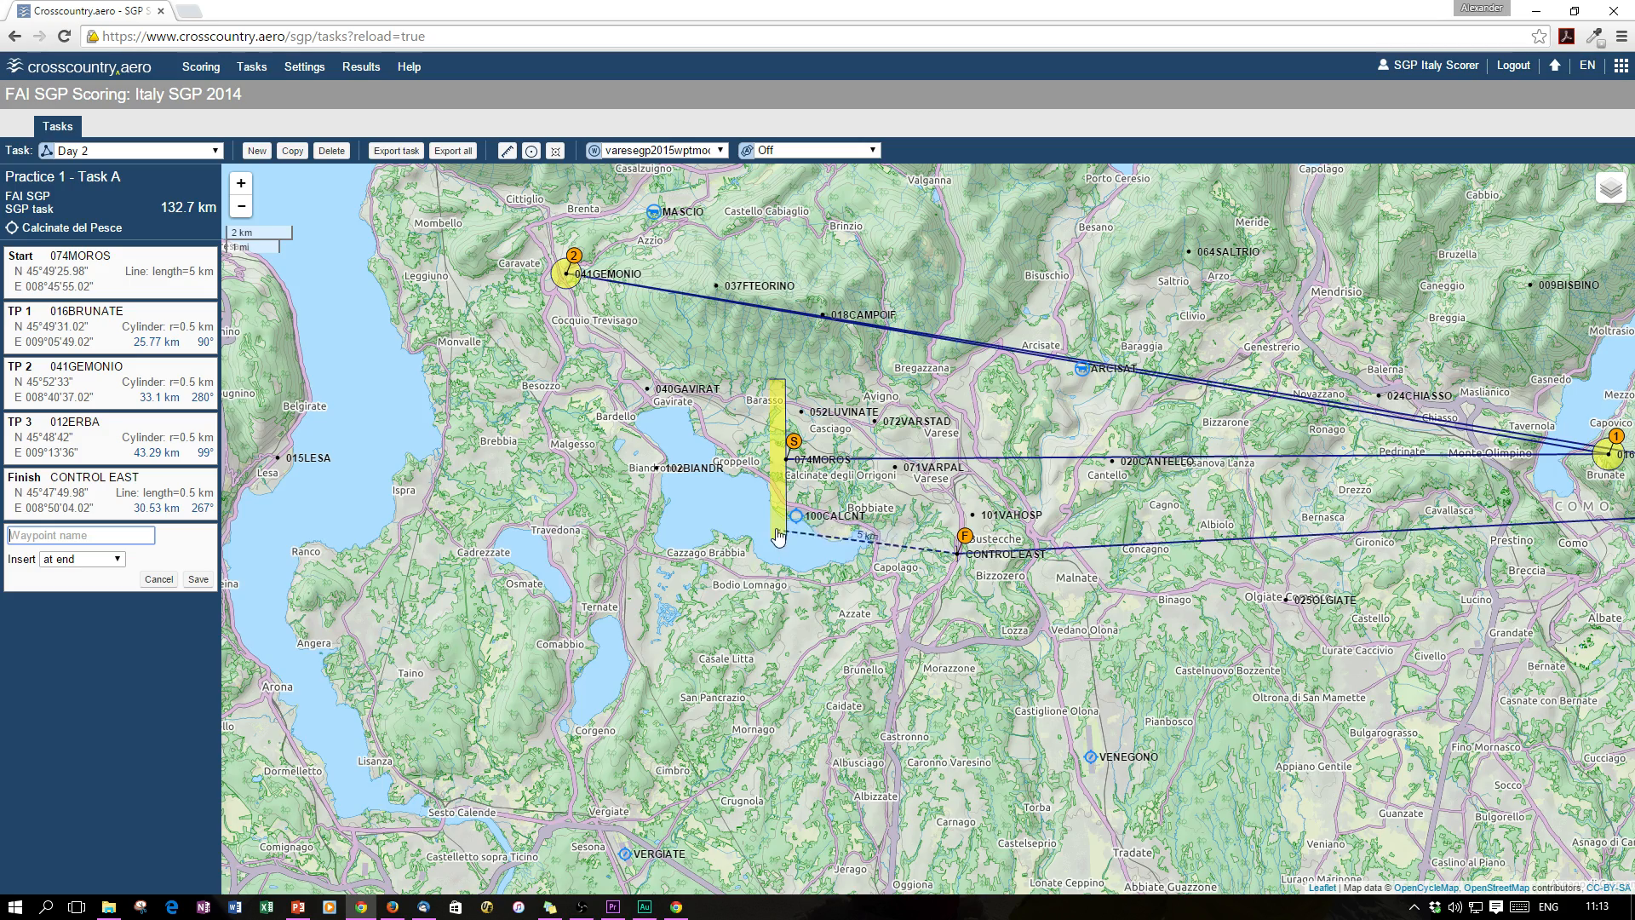
pyautogui.scroll(1, 775, 519)
pyautogui.click(843, 518)
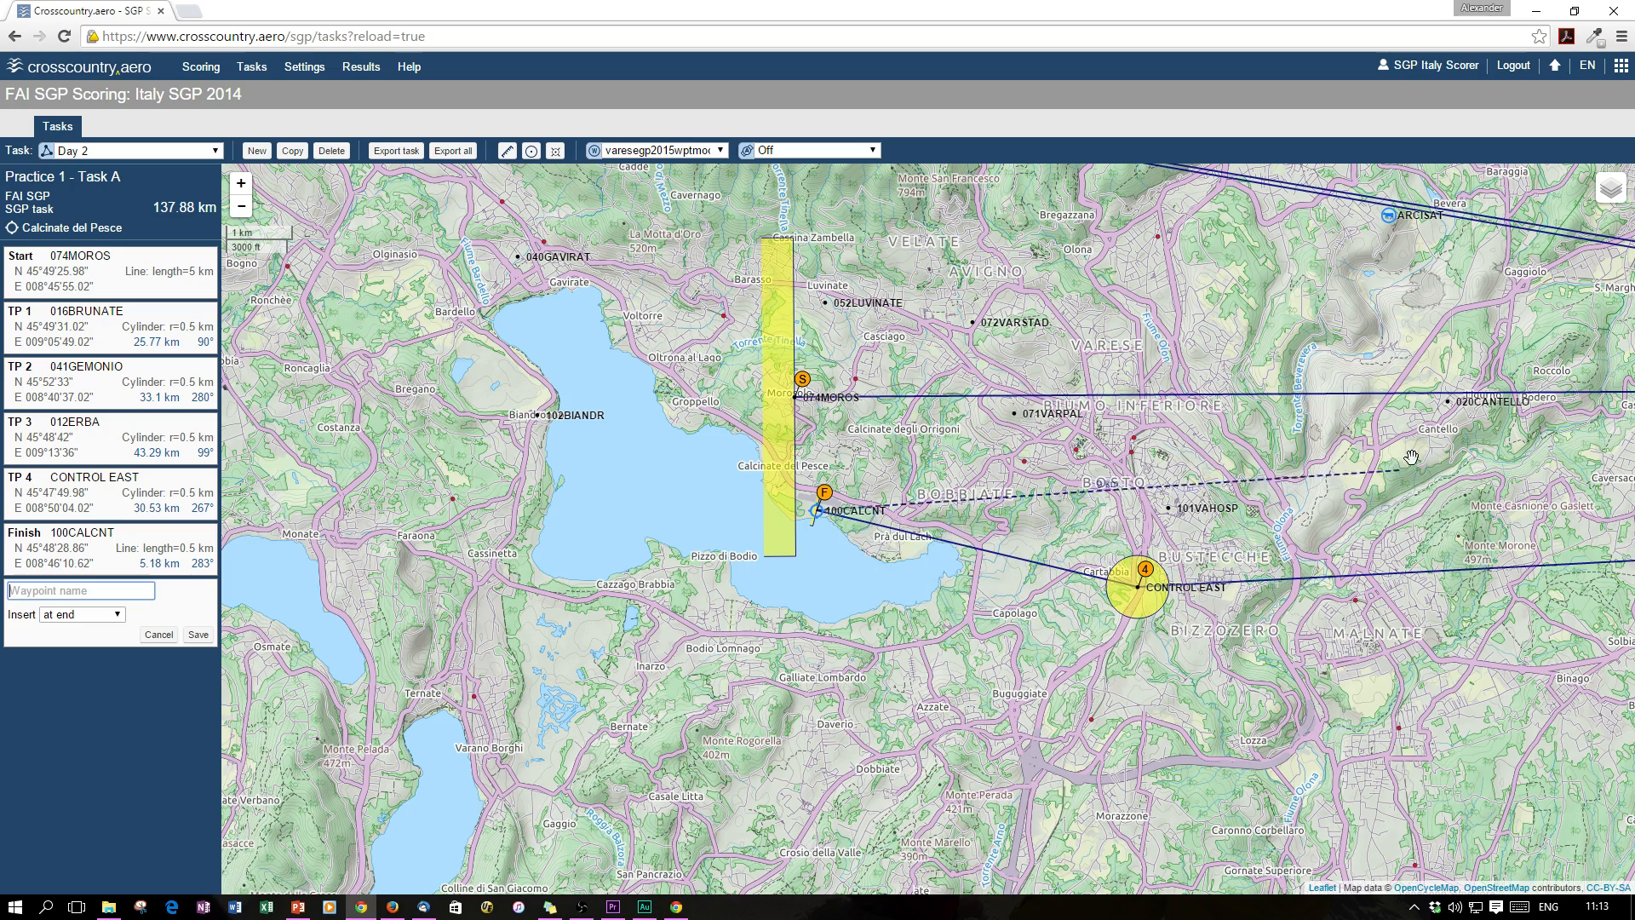
pyautogui.scroll(-1, 1429, 444)
pyautogui.moveTo(1382, 495); pyautogui.dragTo(856, 579)
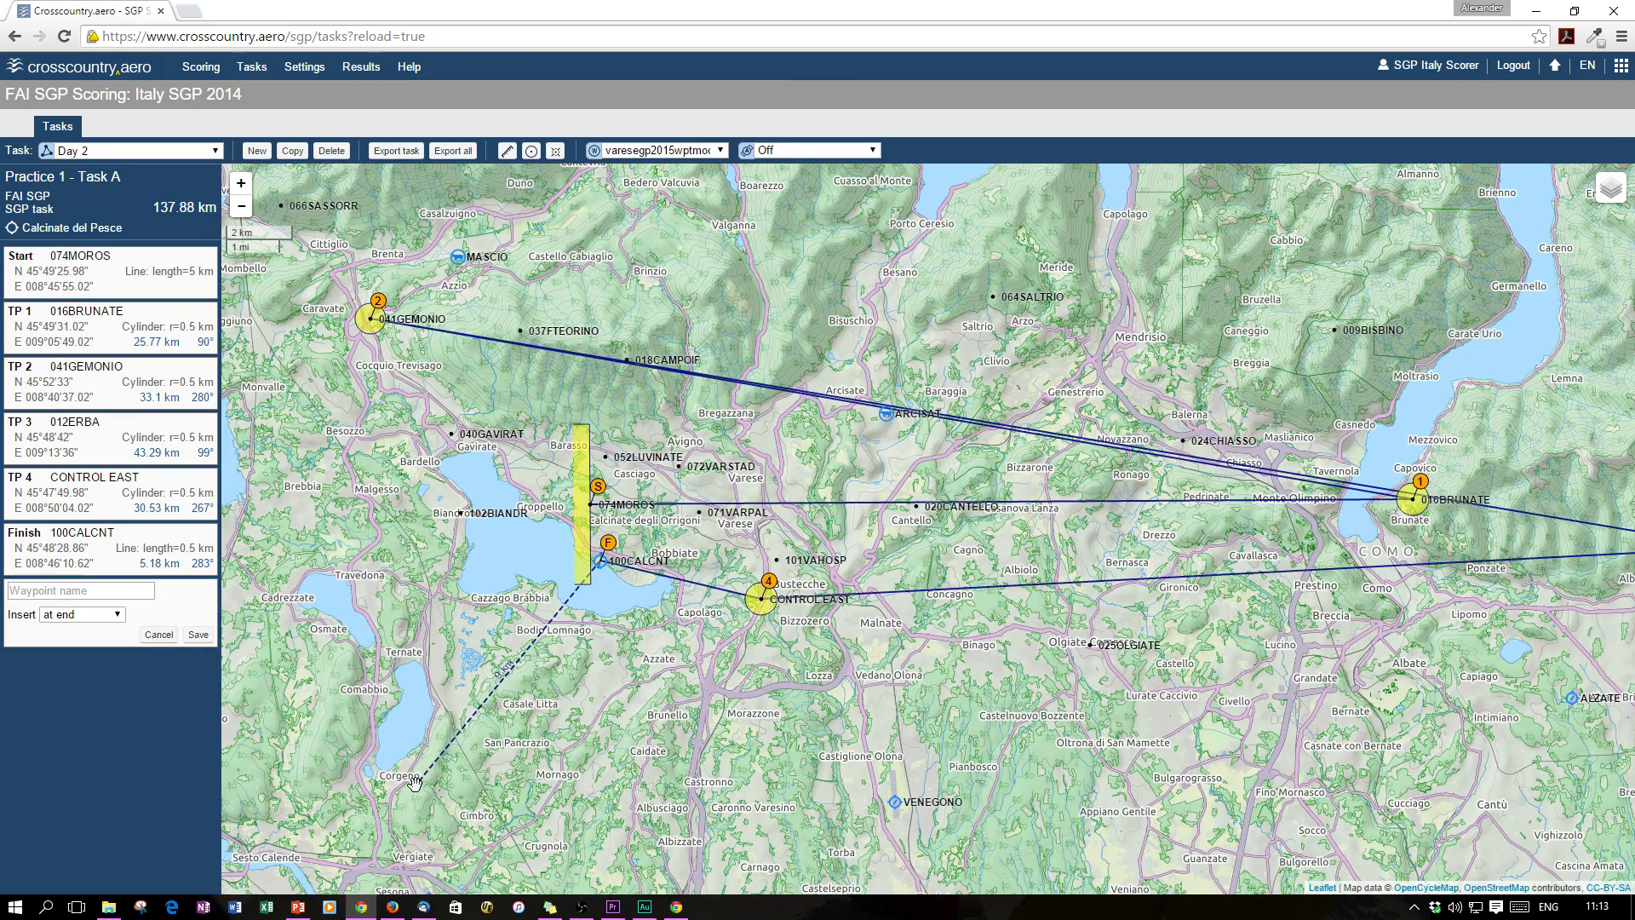
# Save Practice 1 - Task A (137.88 km) and zoom out to fit the whole route
pyautogui.click(191, 636)
pyautogui.moveTo(986, 627); pyautogui.dragTo(852, 640)
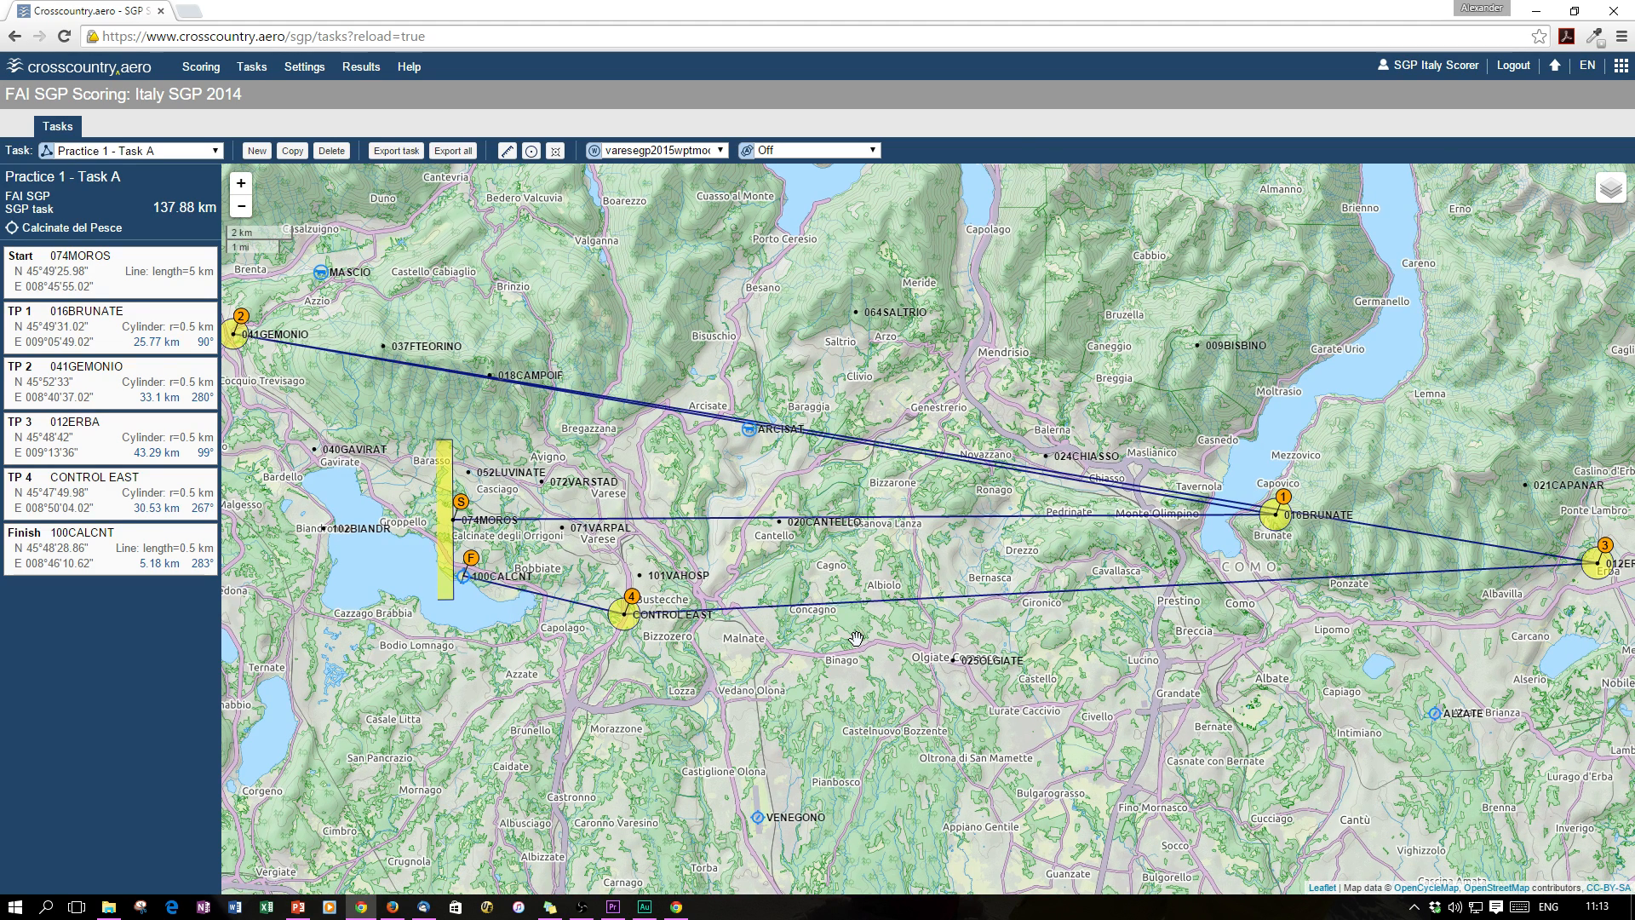
pyautogui.moveTo(186, 209)
pyautogui.scroll(-1, 863, 459)
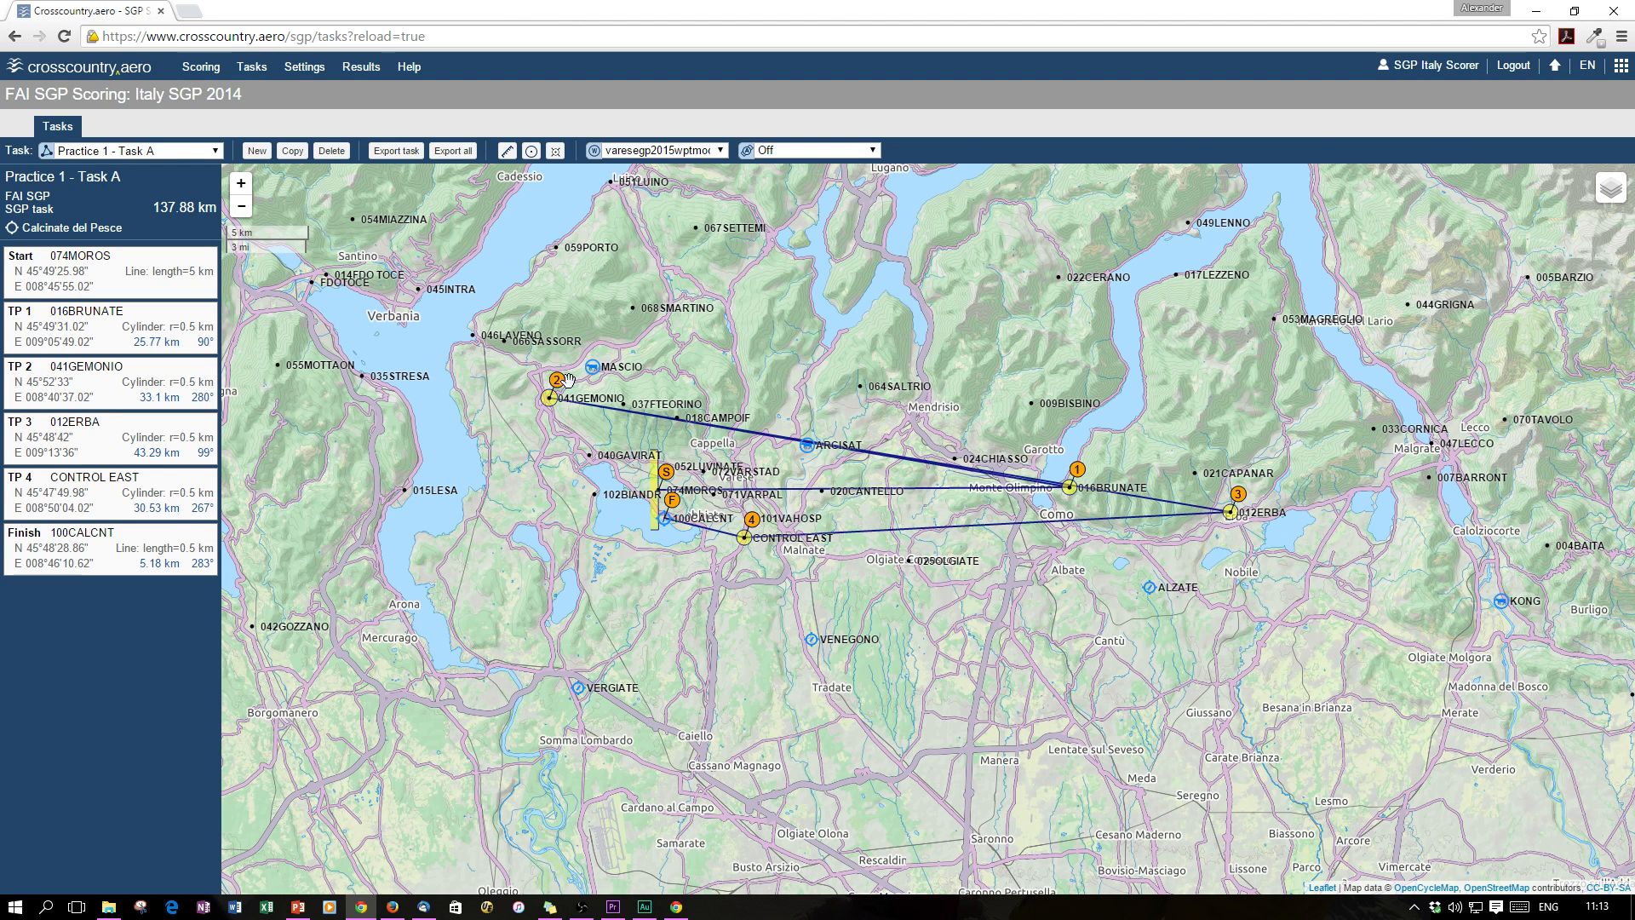
# Export Practice 1 - Task A to the downloaded file tasks (9).cup
pyautogui.click(173, 153)
pyautogui.click(172, 152)
pyautogui.click(397, 151)
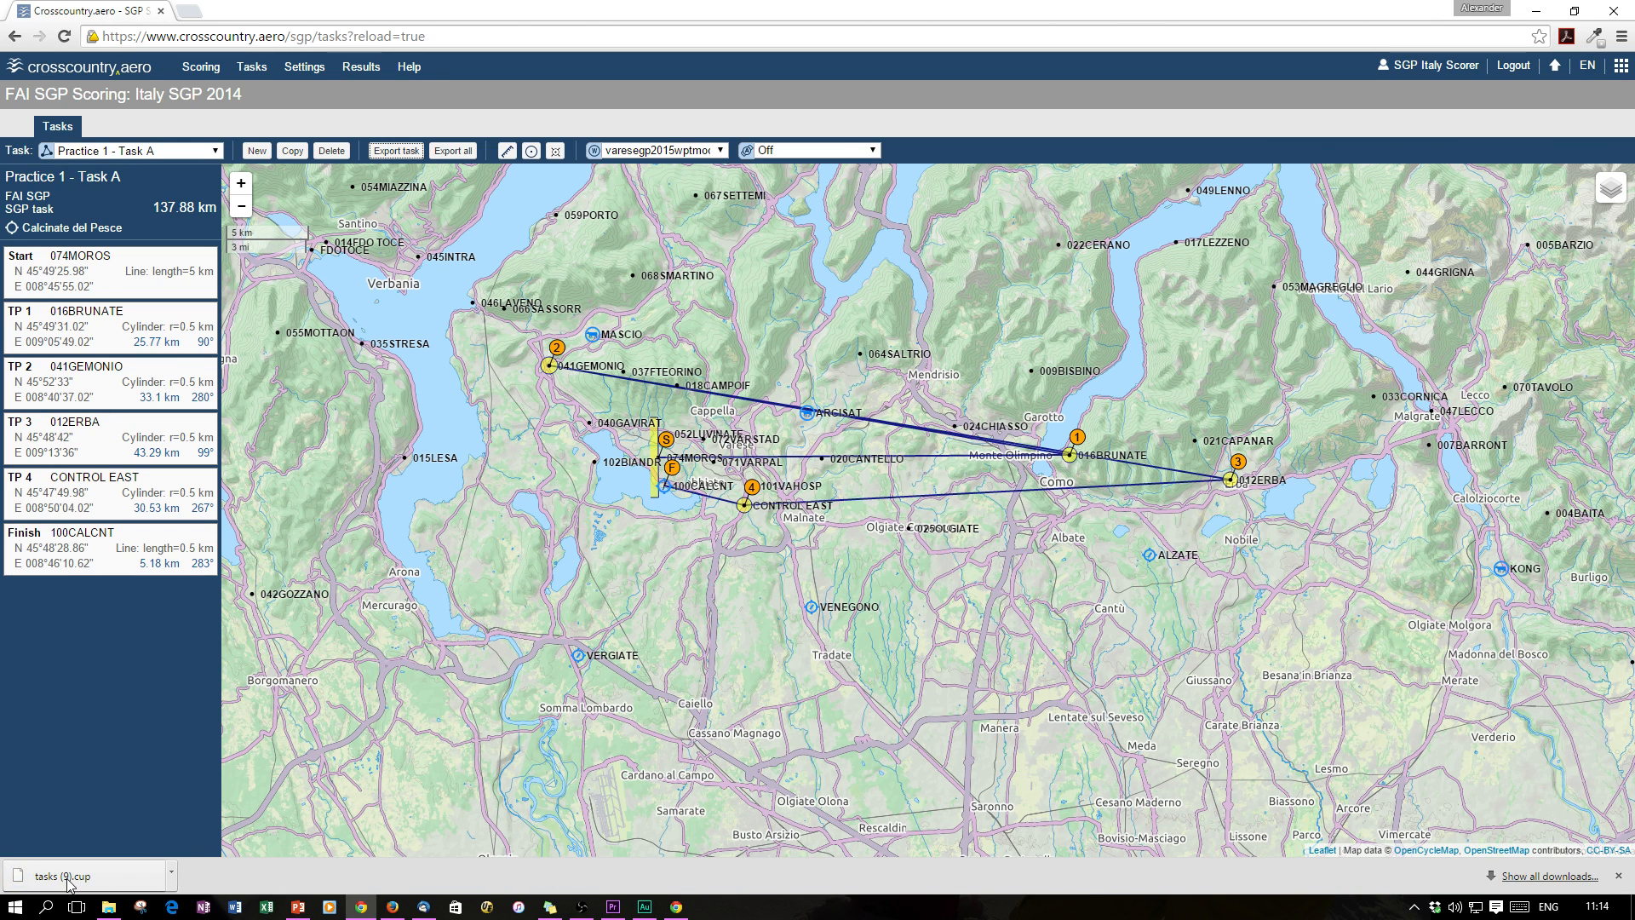
pyautogui.click(1617, 875)
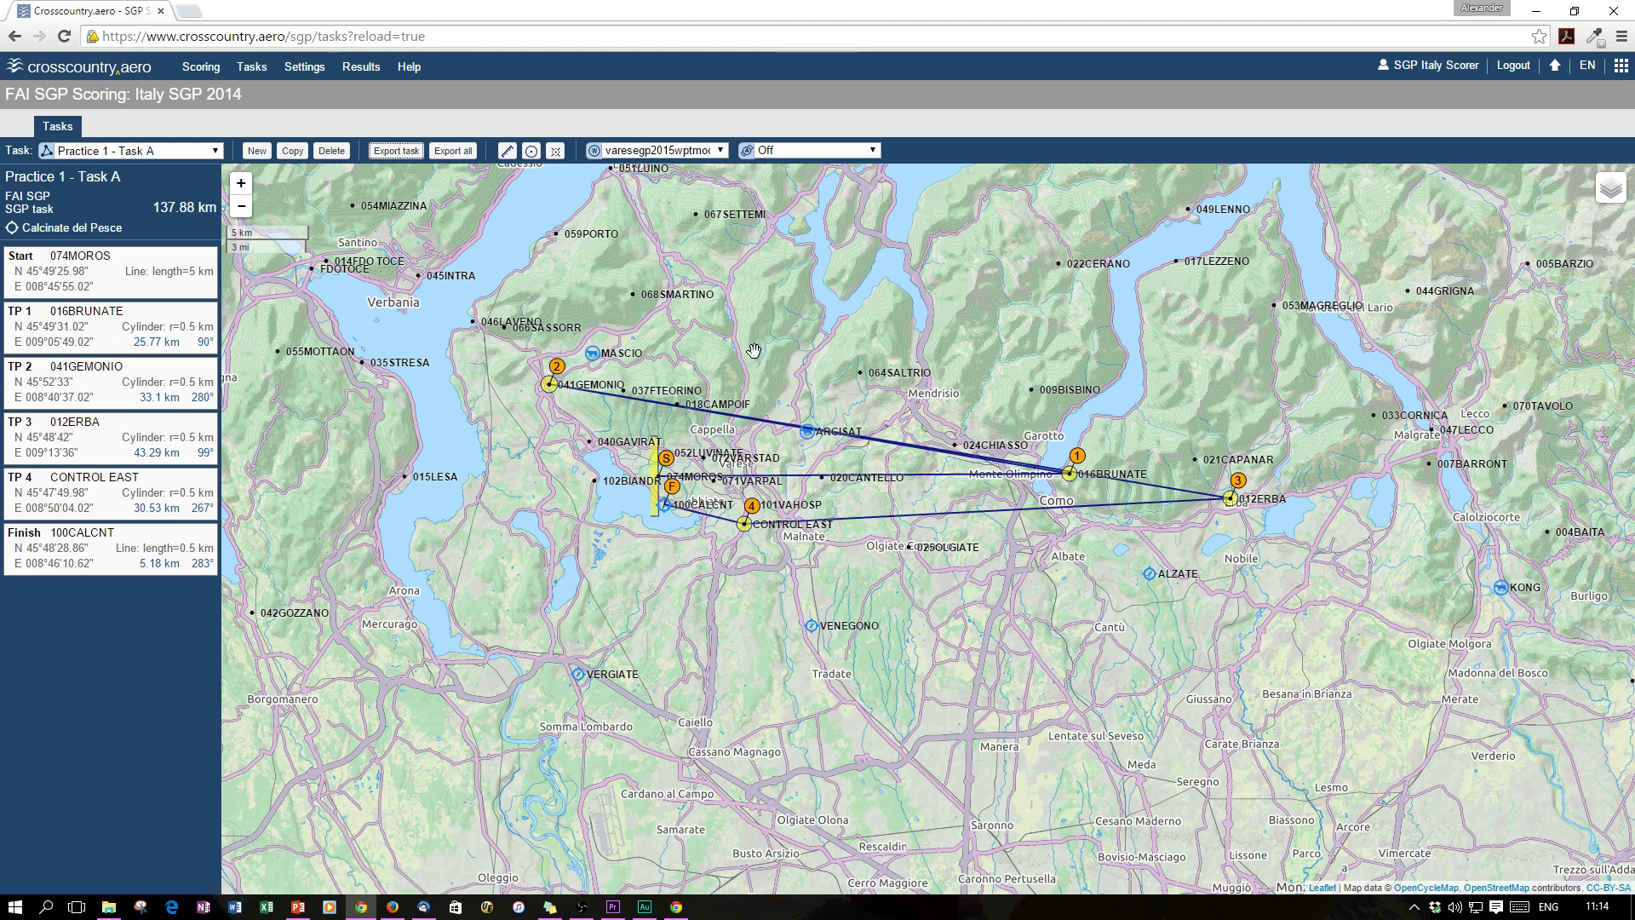
# Show varesesgp2015airspace.txt boundaries on the map, zoomed and centred on the task route
pyautogui.moveTo(720, 335); pyautogui.dragTo(738, 394)
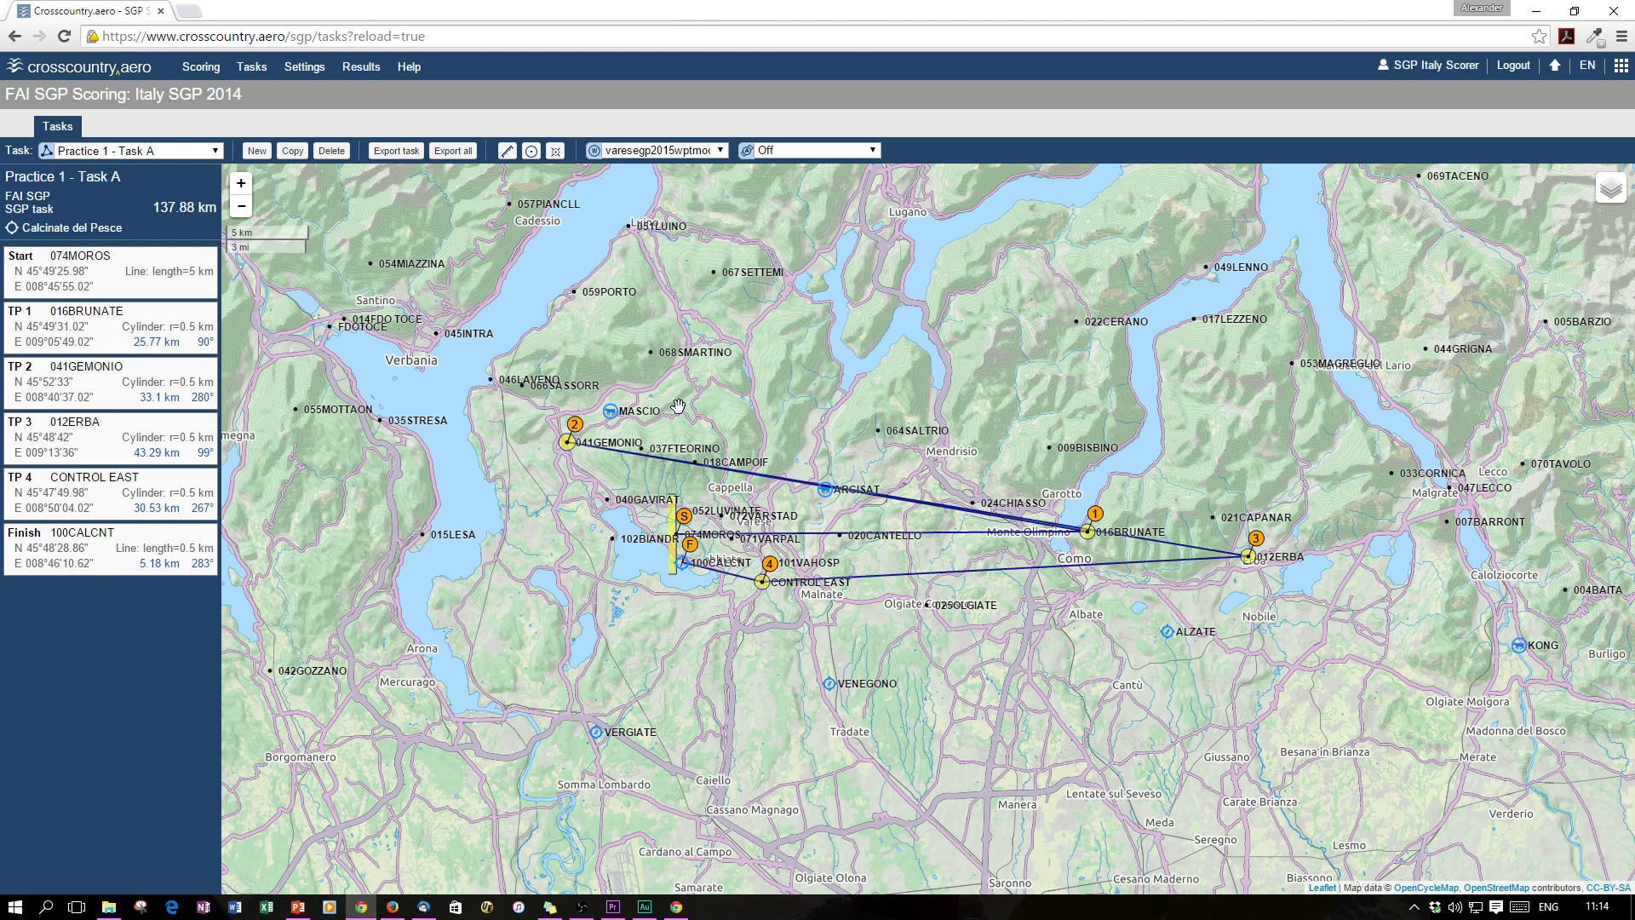
pyautogui.click(820, 152)
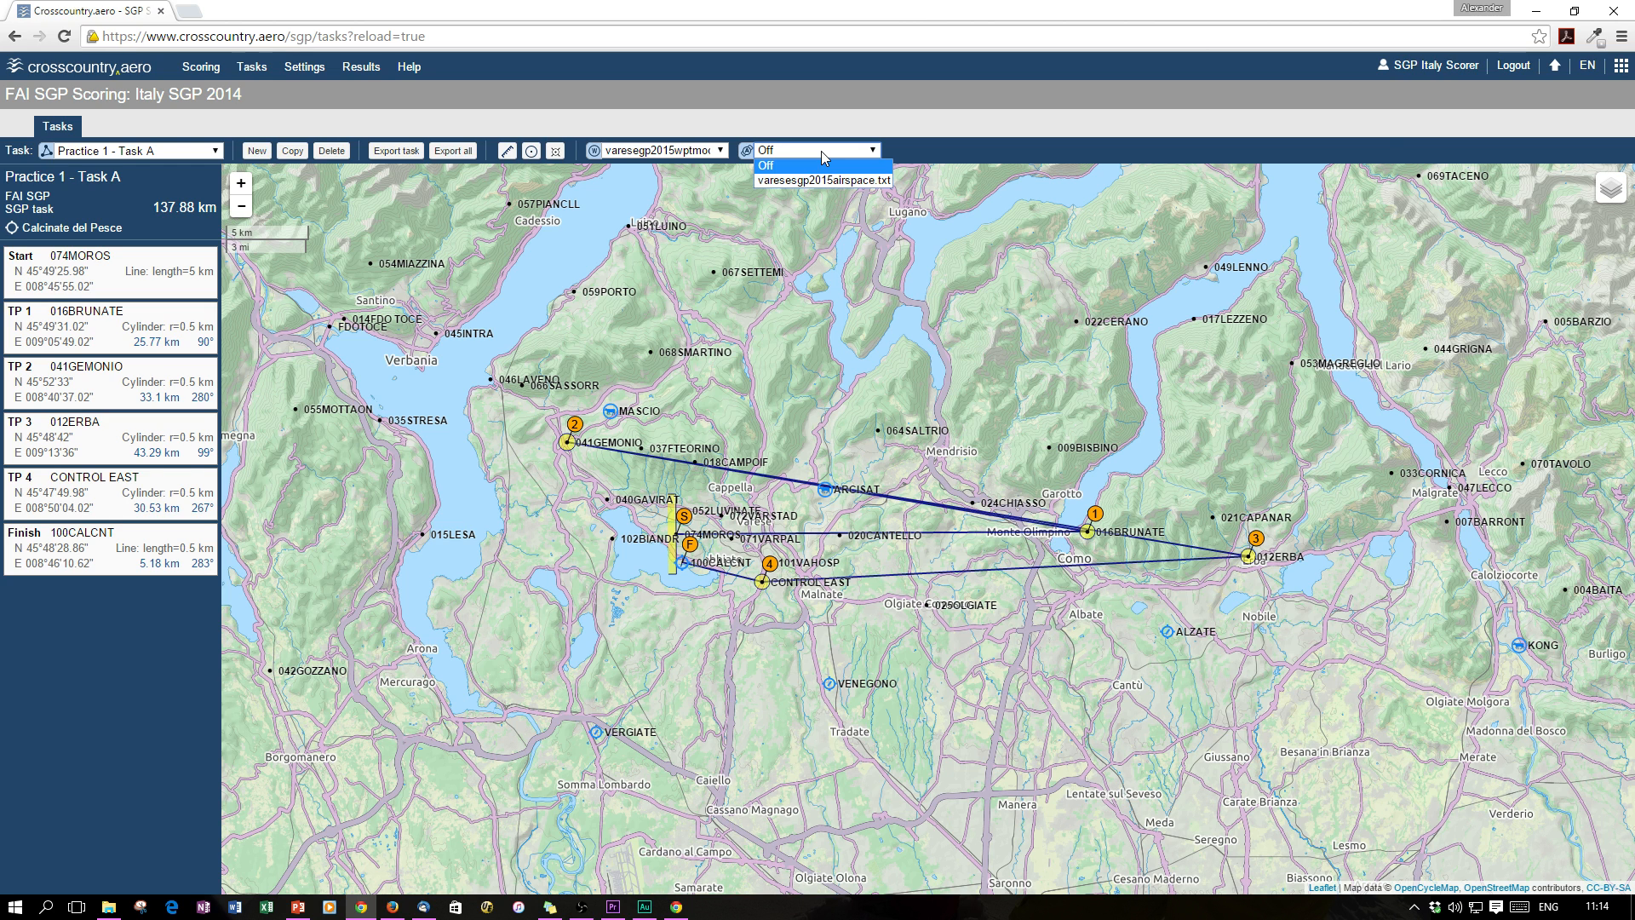
pyautogui.click(821, 151)
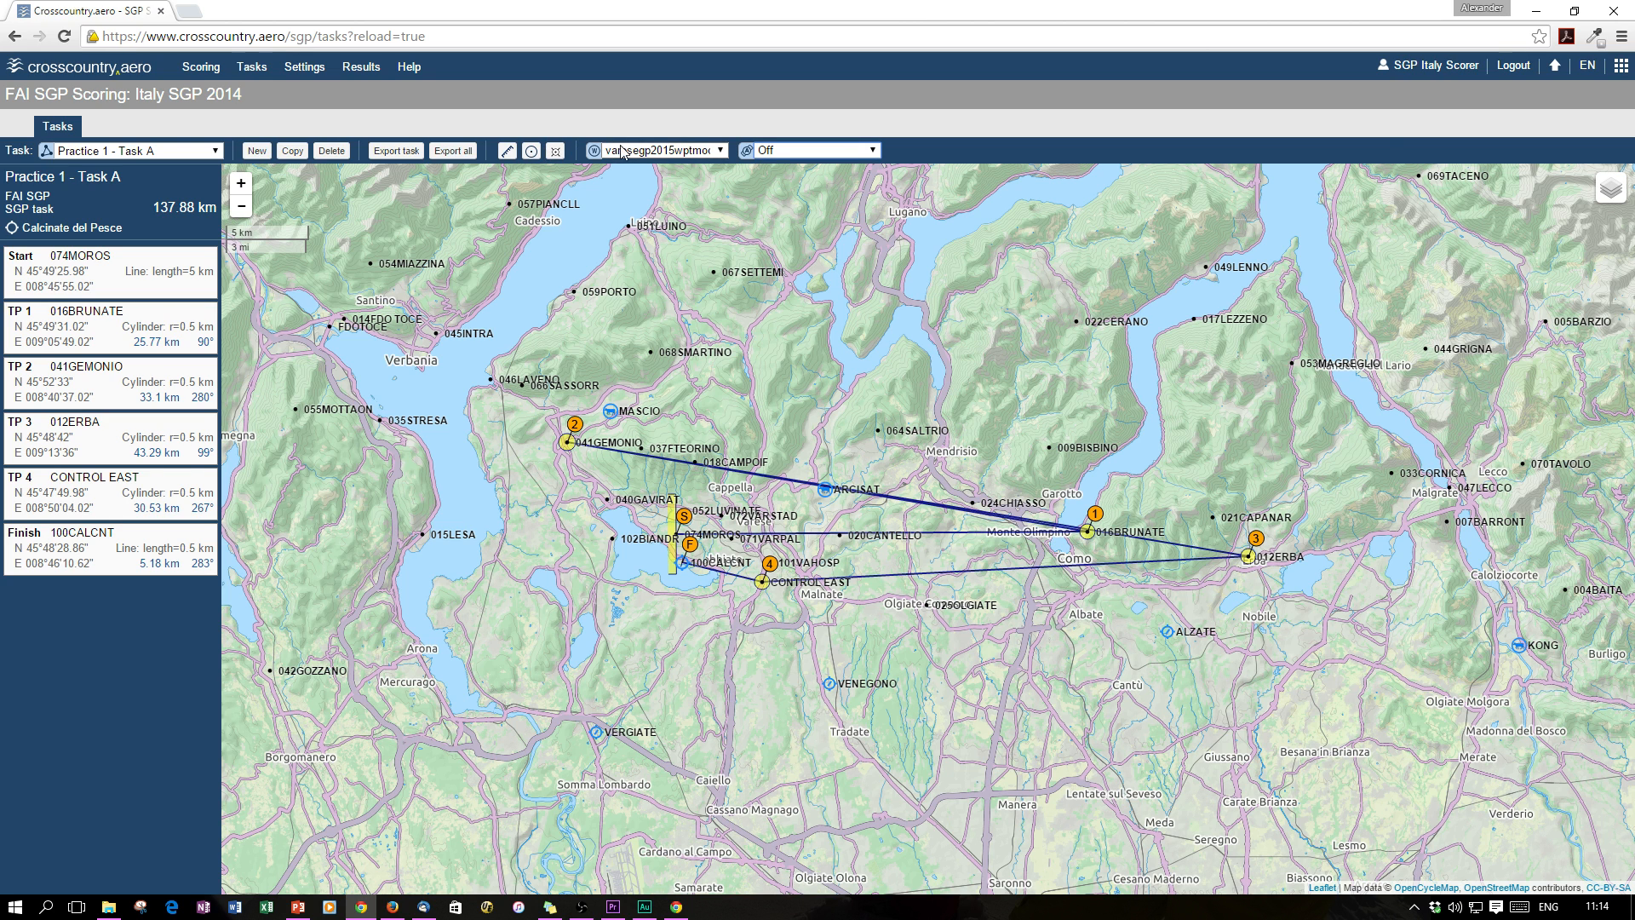
pyautogui.click(840, 154)
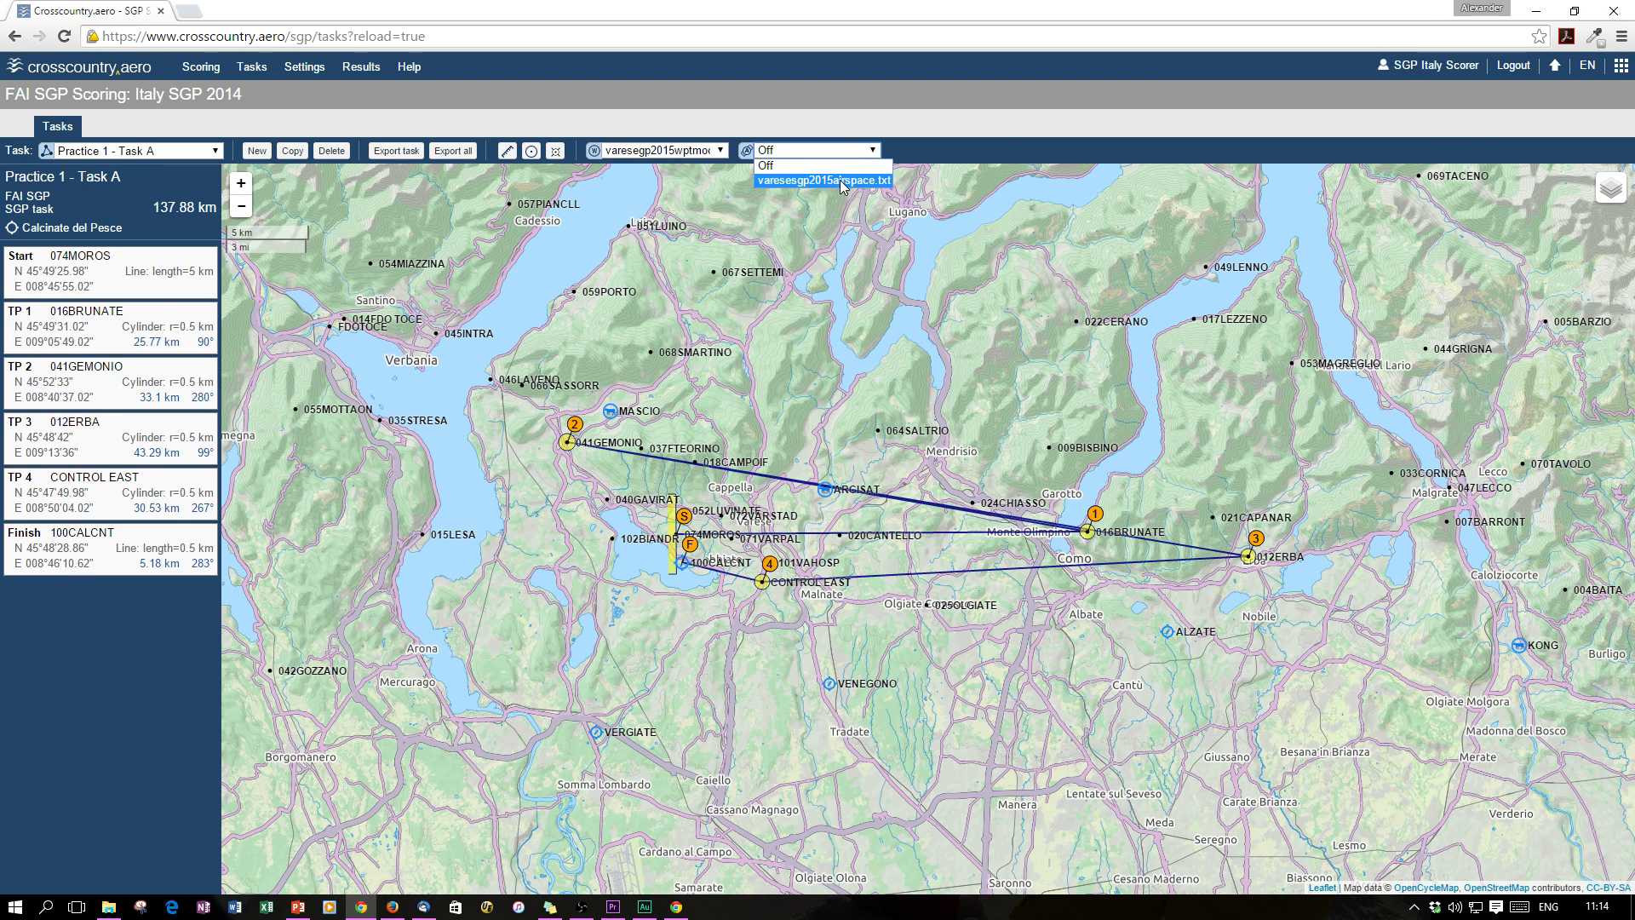
pyautogui.click(840, 181)
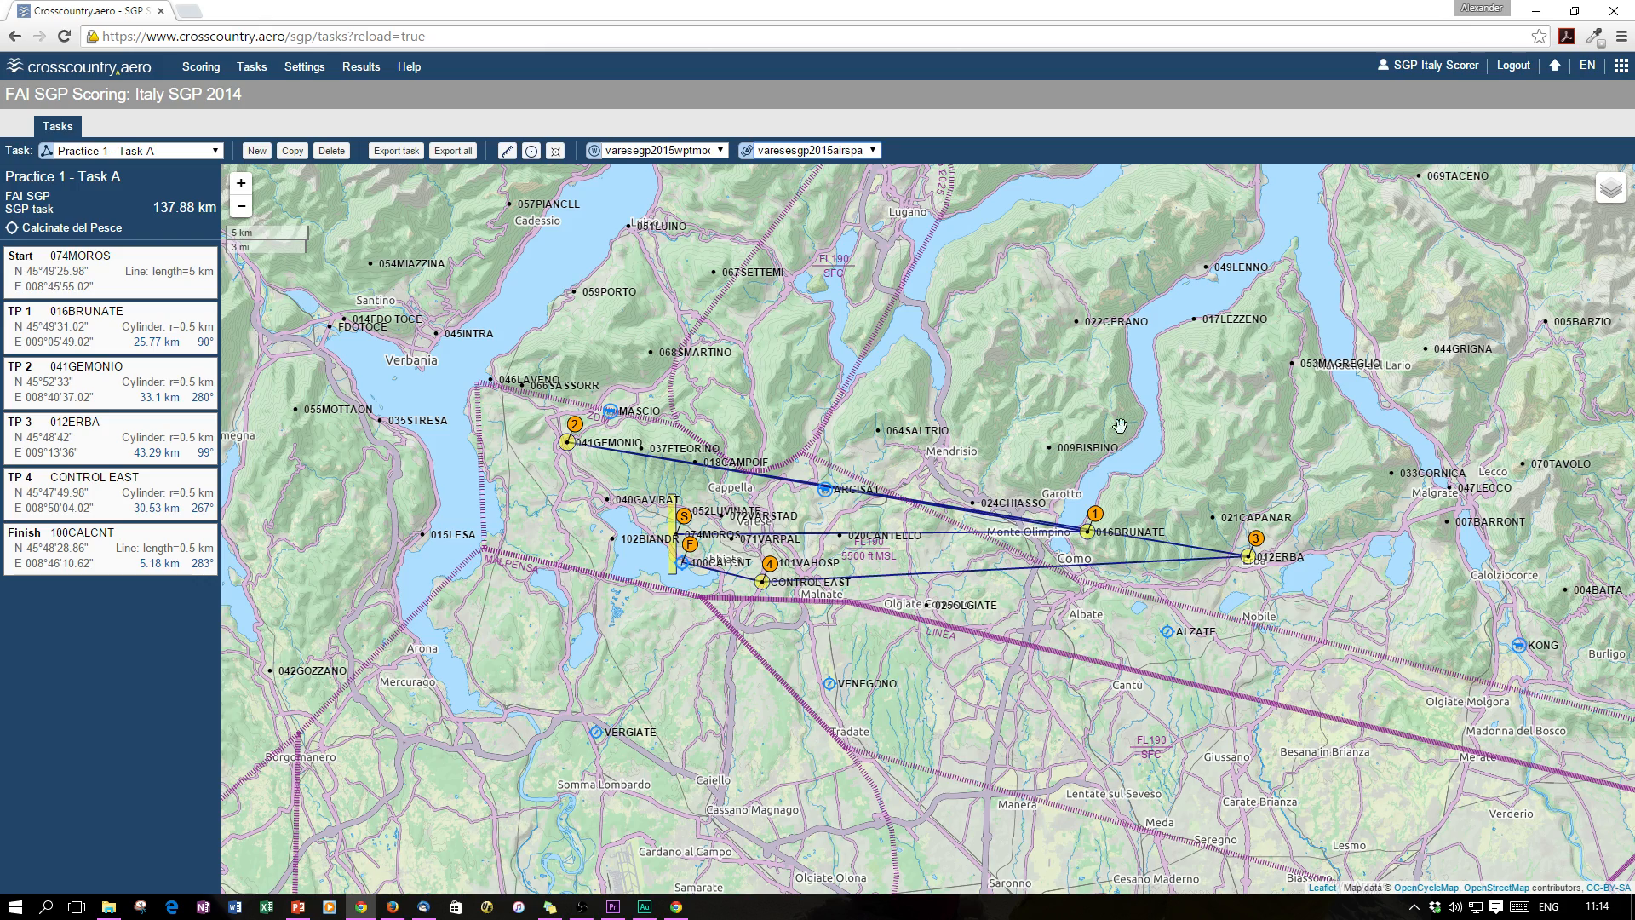
pyautogui.scroll(1, 641, 484)
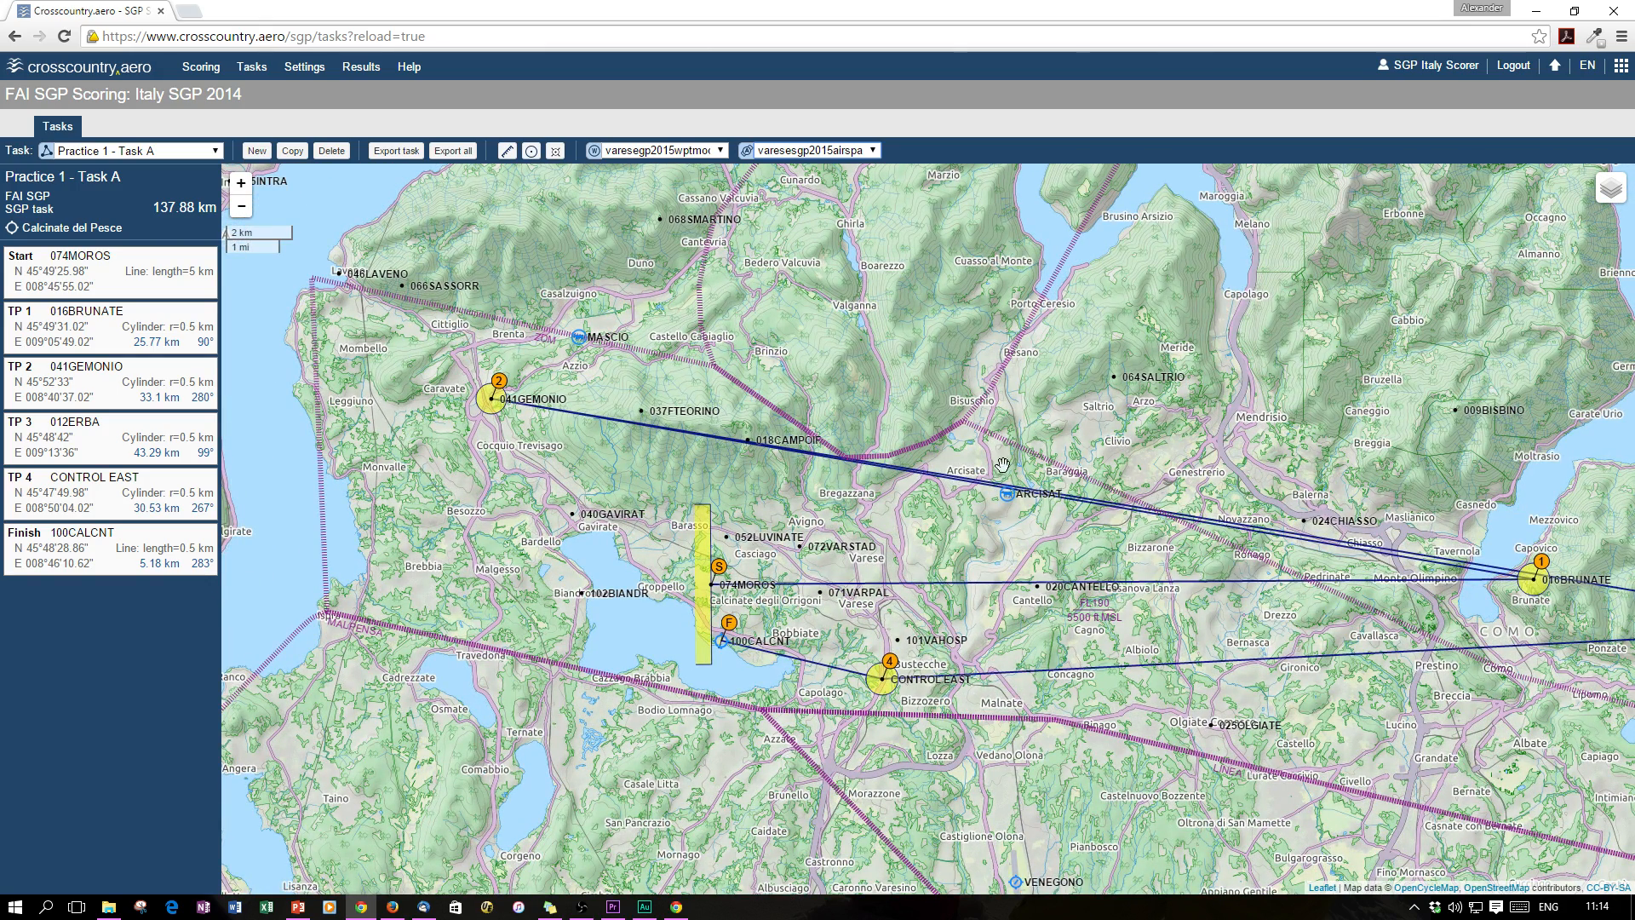
pyautogui.moveTo(1144, 397); pyautogui.dragTo(1009, 385)
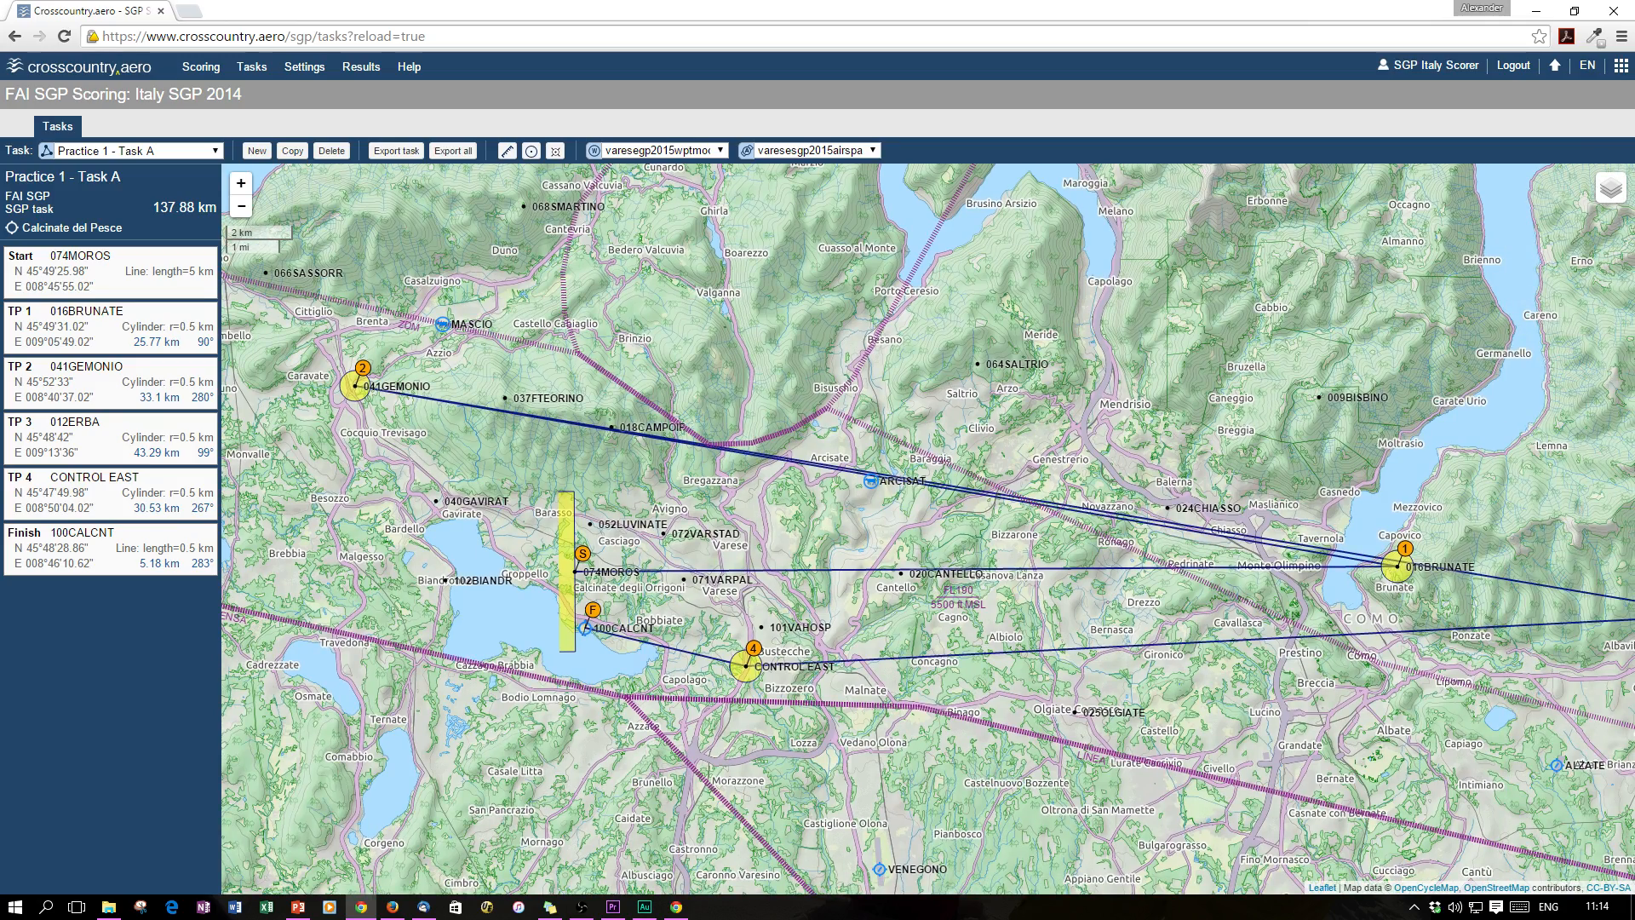